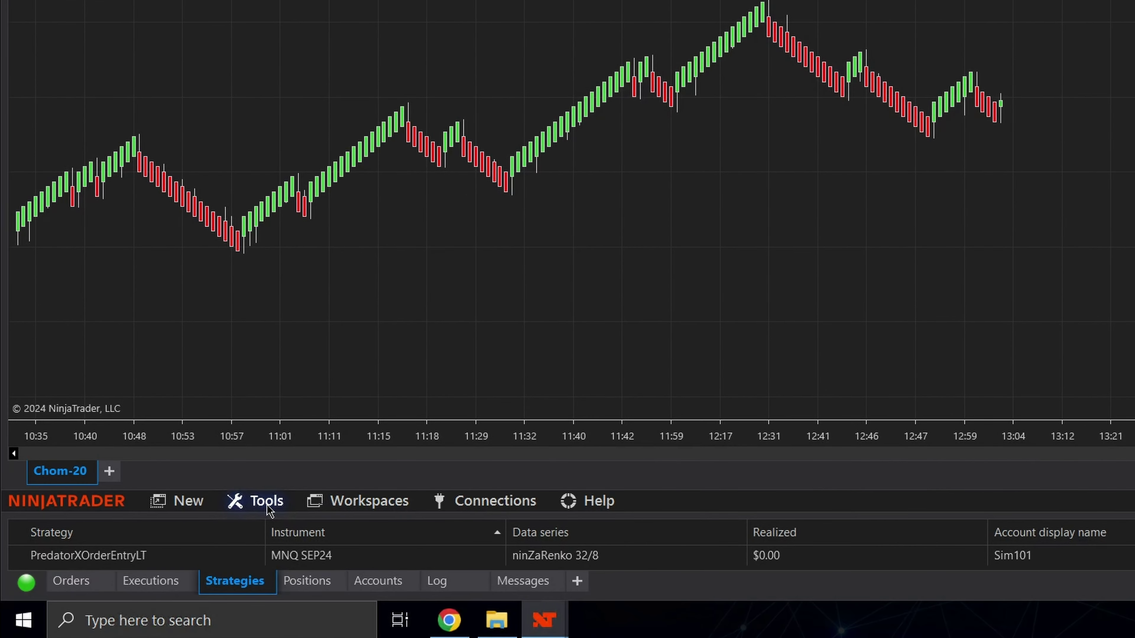
Step: Bring up the platform utilities and close the import options without importing anything
click(268, 509)
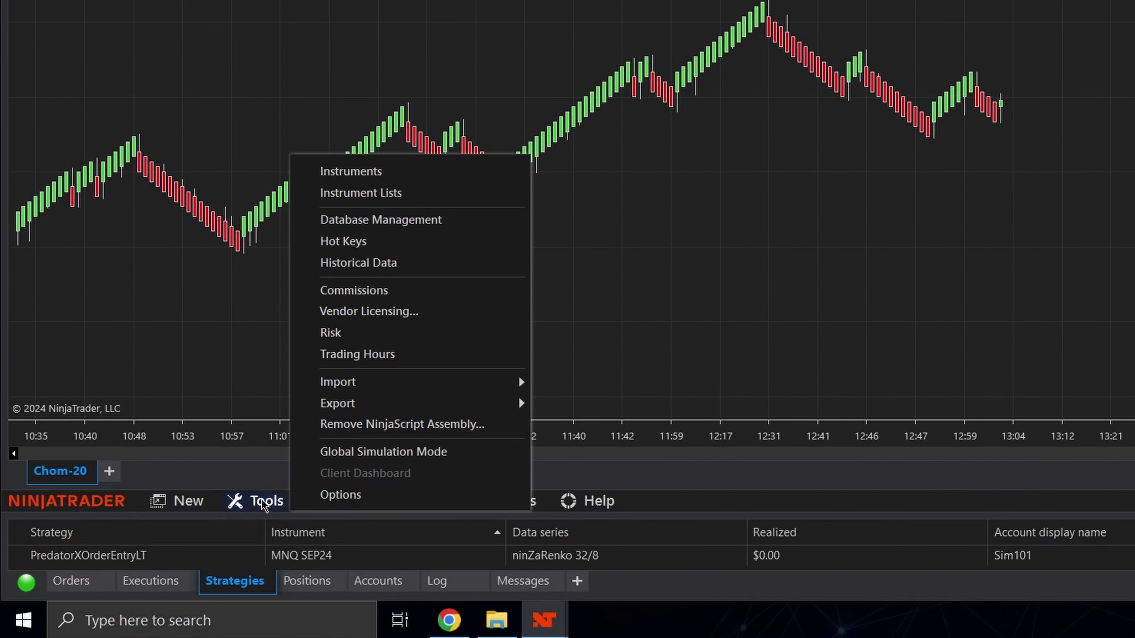
mouse_move(352, 384)
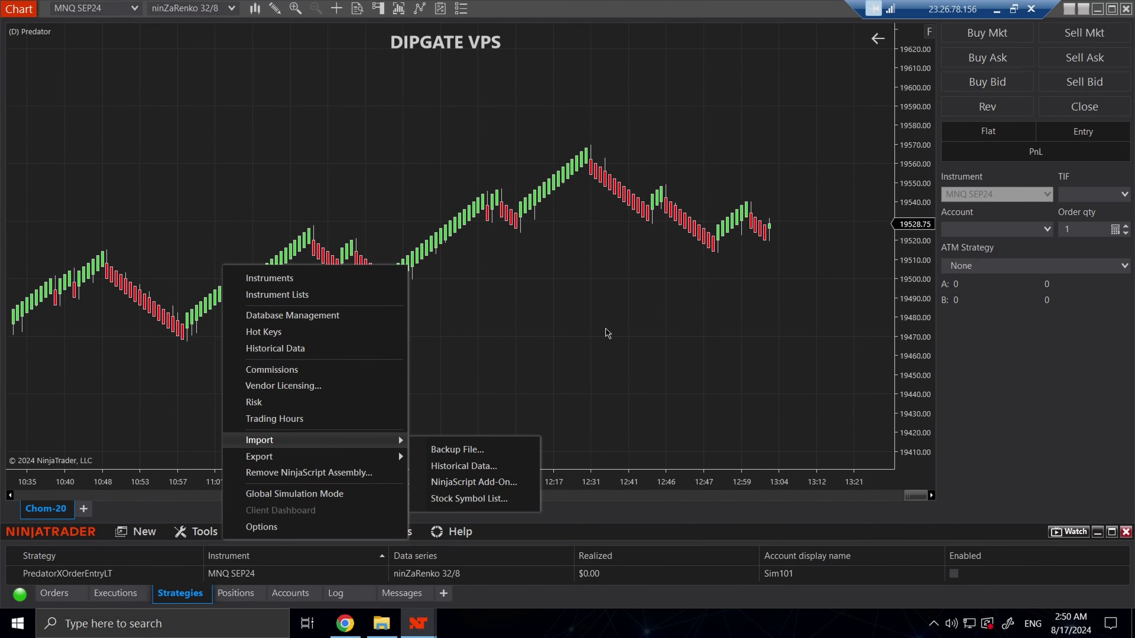
click(646, 442)
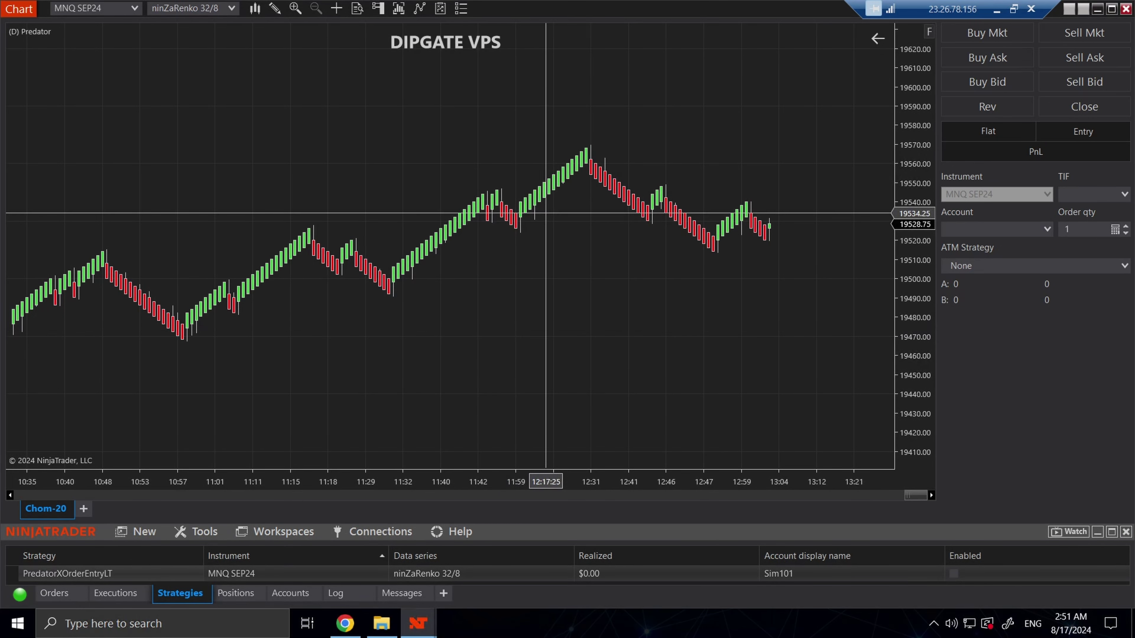
Step: Add PredatorXOrderEntryLT from the TradeSaberPredator folder to the VPS chart and enable it
right_click(476, 280)
click(507, 313)
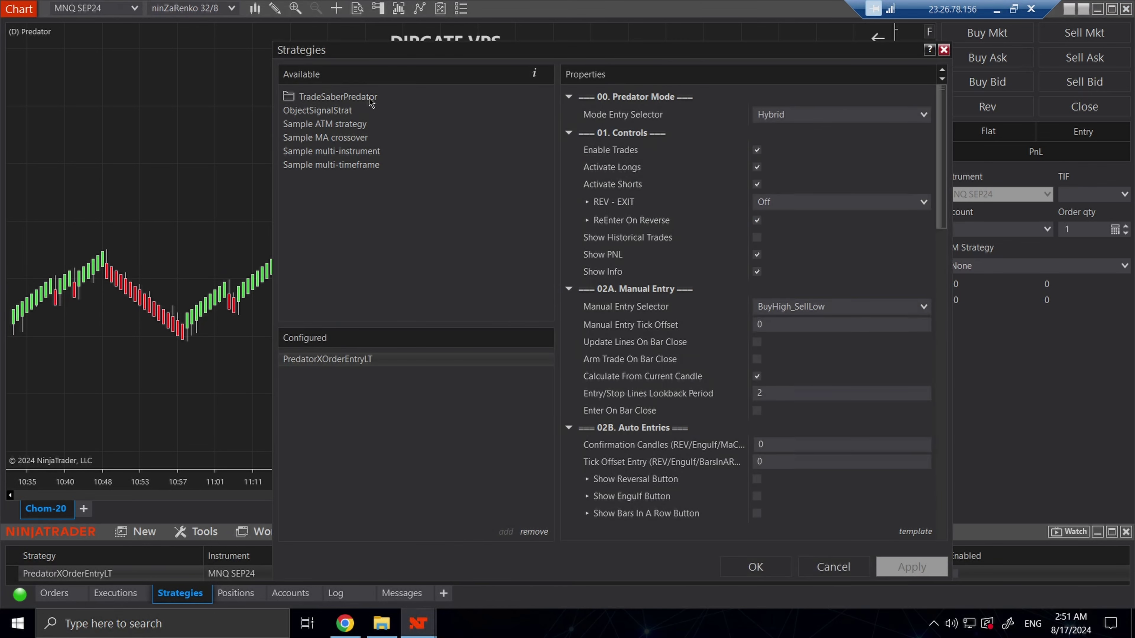
double_click(411, 102)
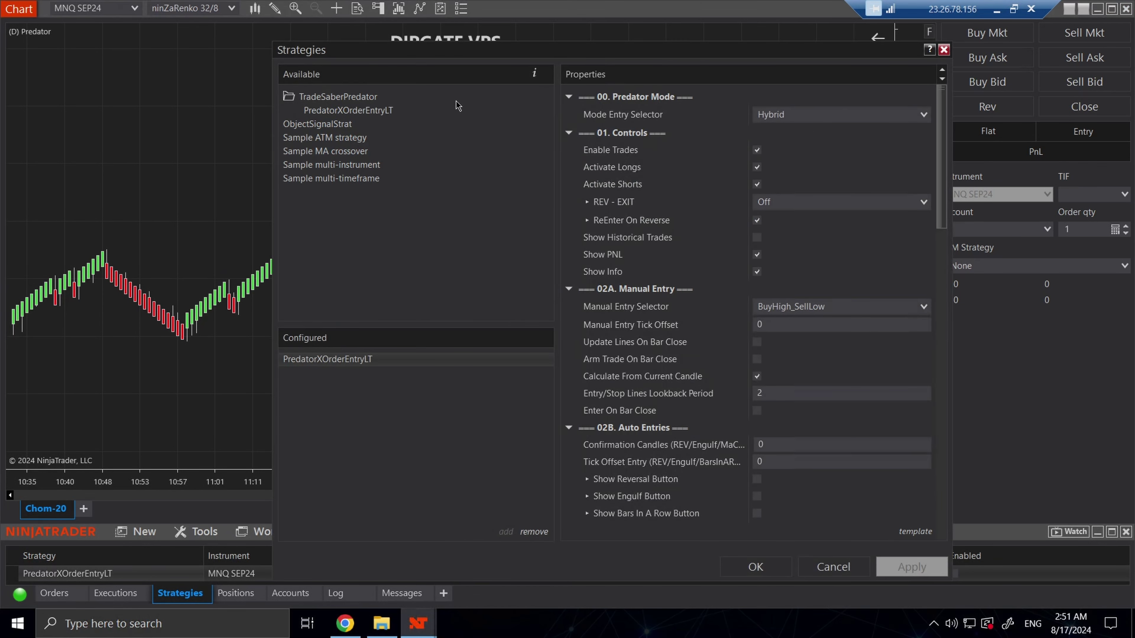
click(756, 568)
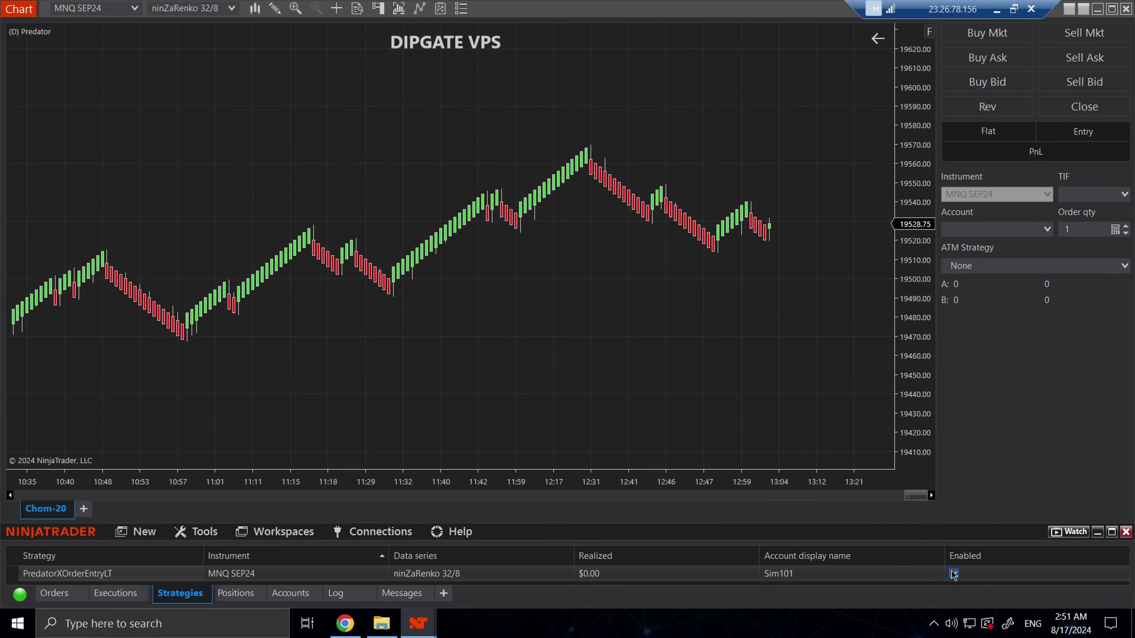
click(953, 573)
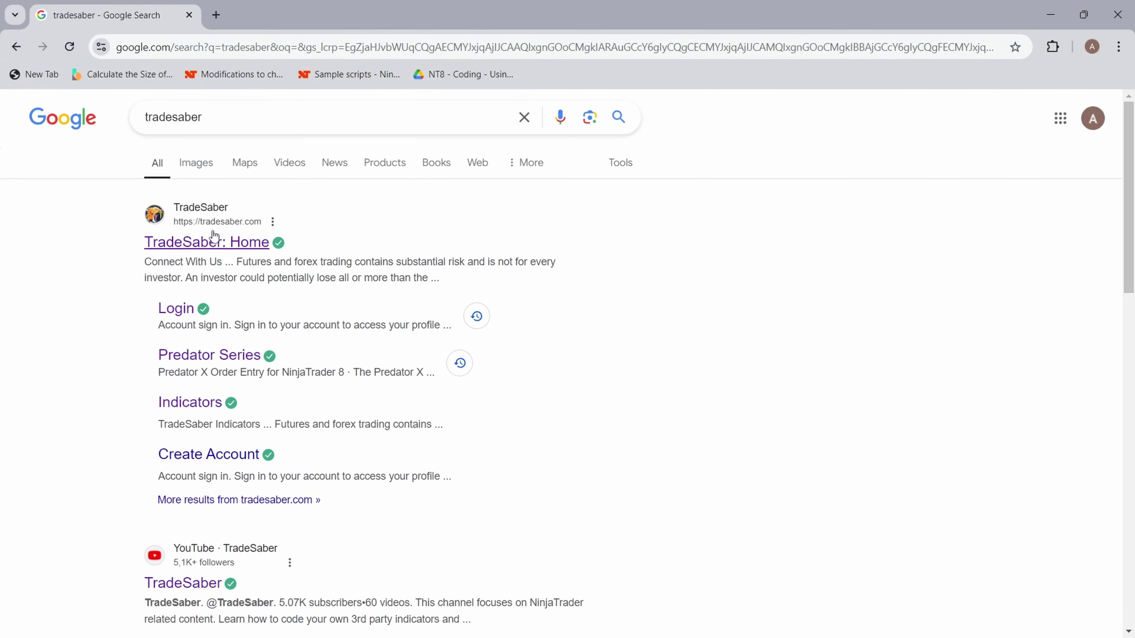
Step: Go from the 'tradesaber' search results to the TradeSaber home page, then its account Login page
click(224, 243)
mouse_move(842, 113)
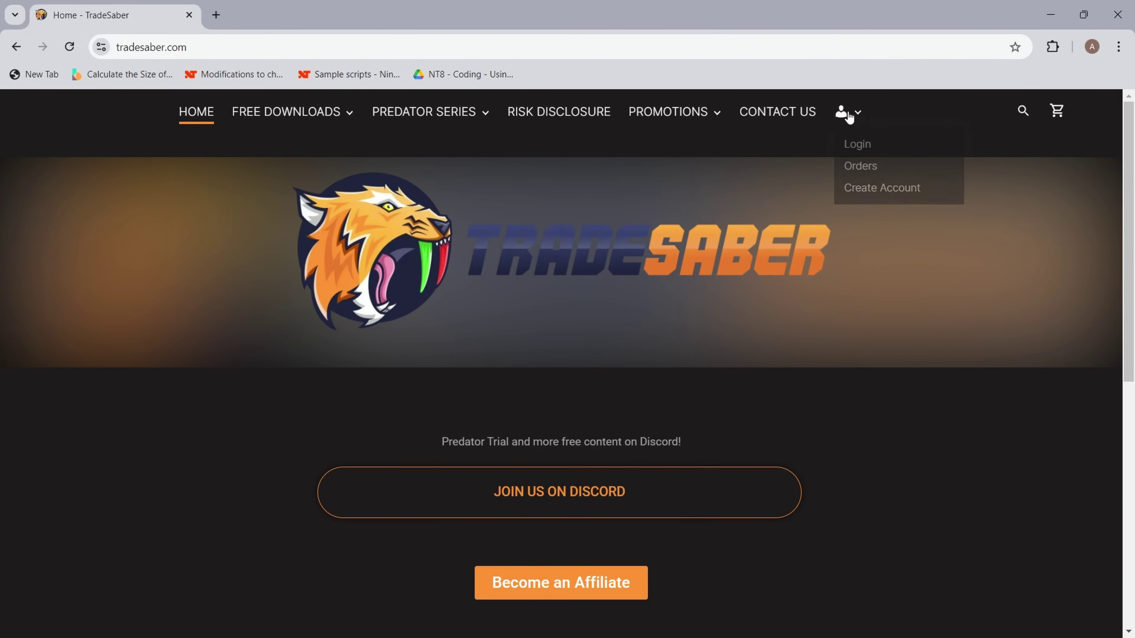
click(859, 143)
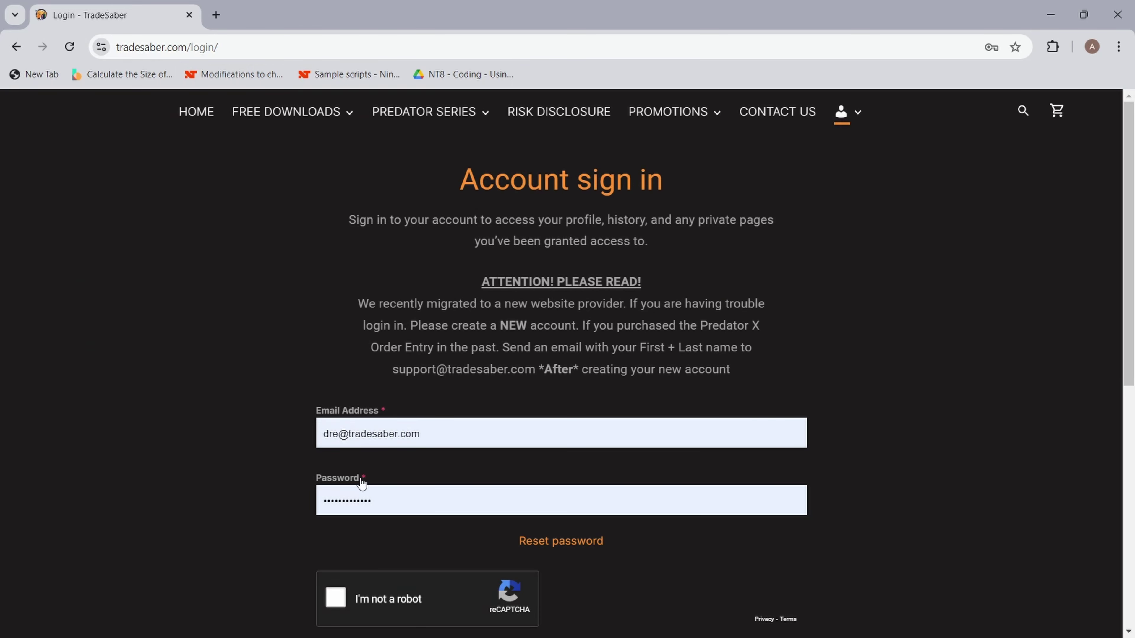
Step: Pass the 'I'm not a robot' reCAPTCHA check on the sign-in form
click(335, 597)
scroll(922, 365, down, 5)
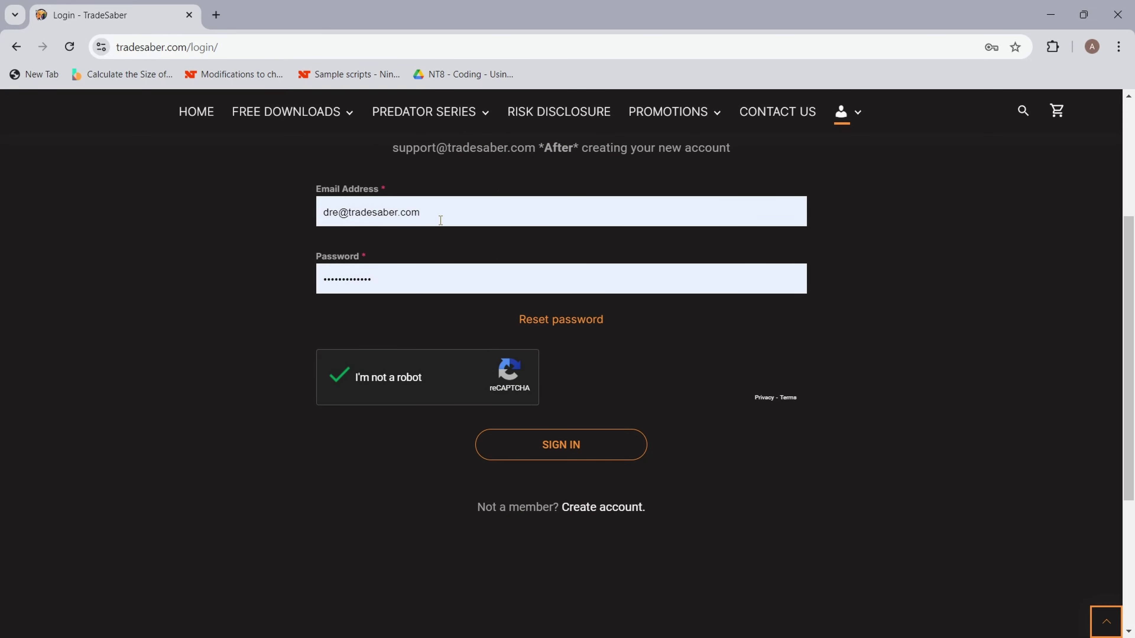
scroll(463, 268, up, 2)
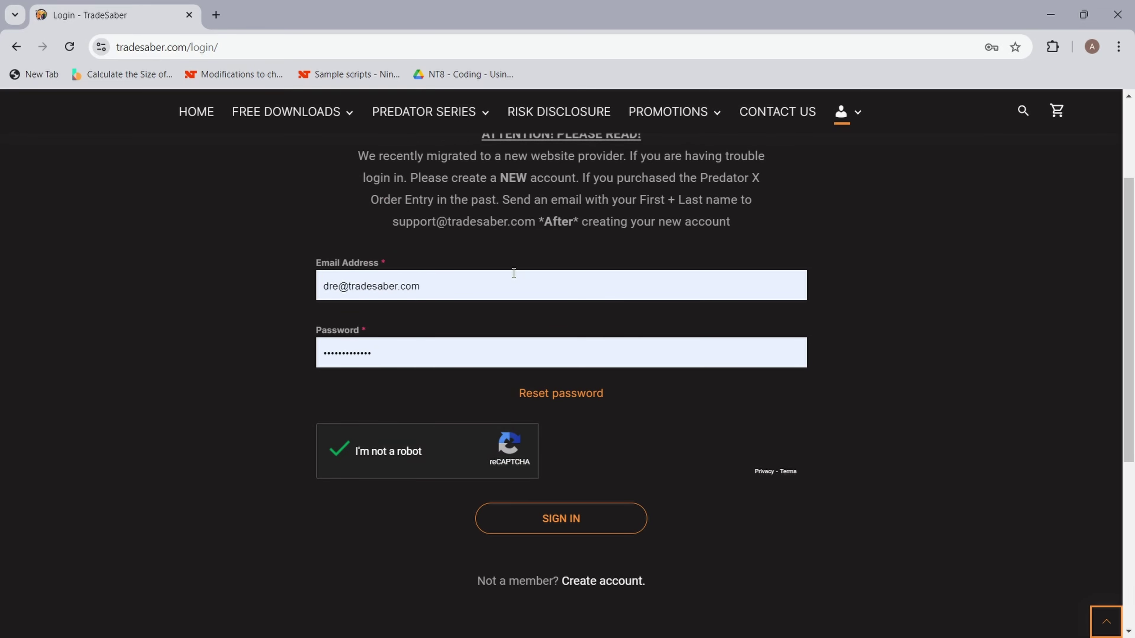
scroll(474, 326, up, 2)
scroll(569, 247, down, 2)
scroll(499, 366, up, 3)
drag(357, 305, 800, 363)
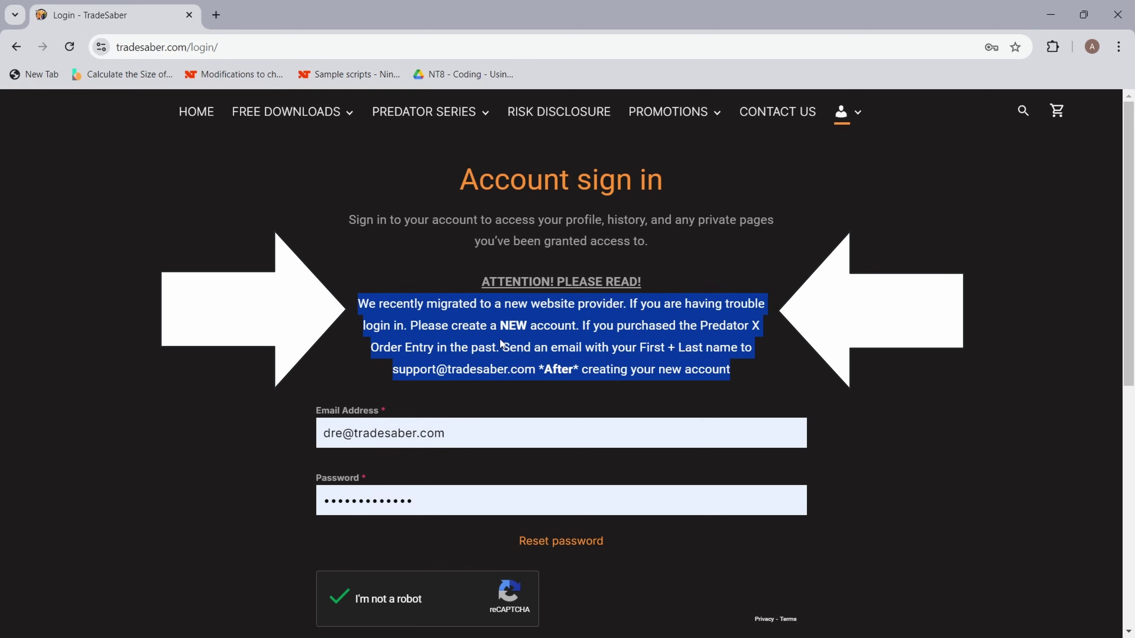
click(415, 370)
drag(392, 369, 534, 370)
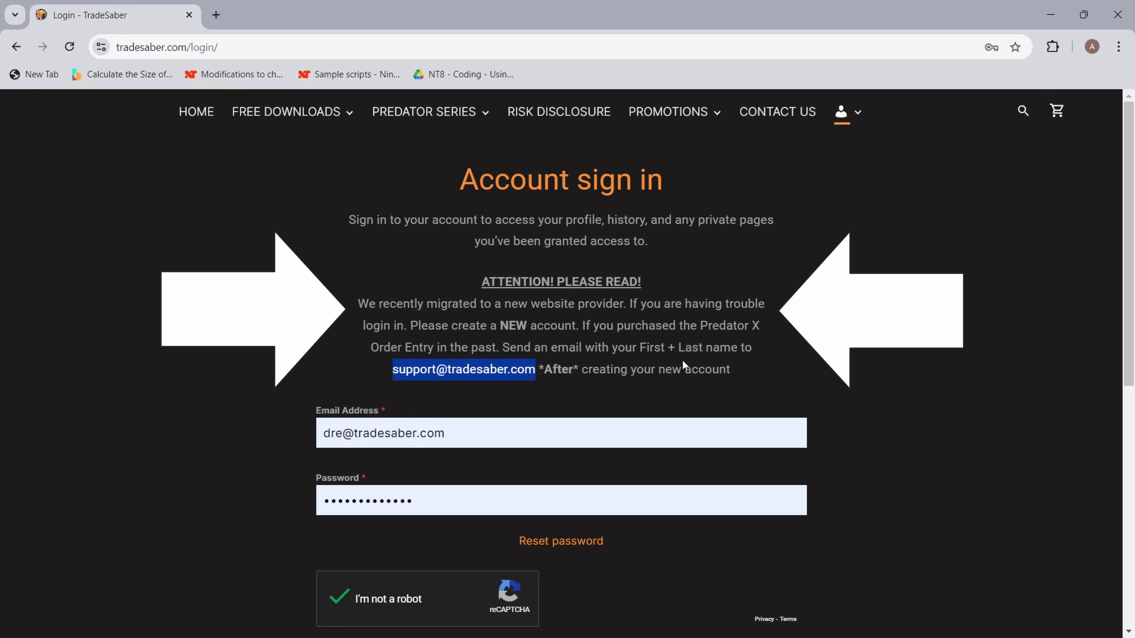
click(737, 375)
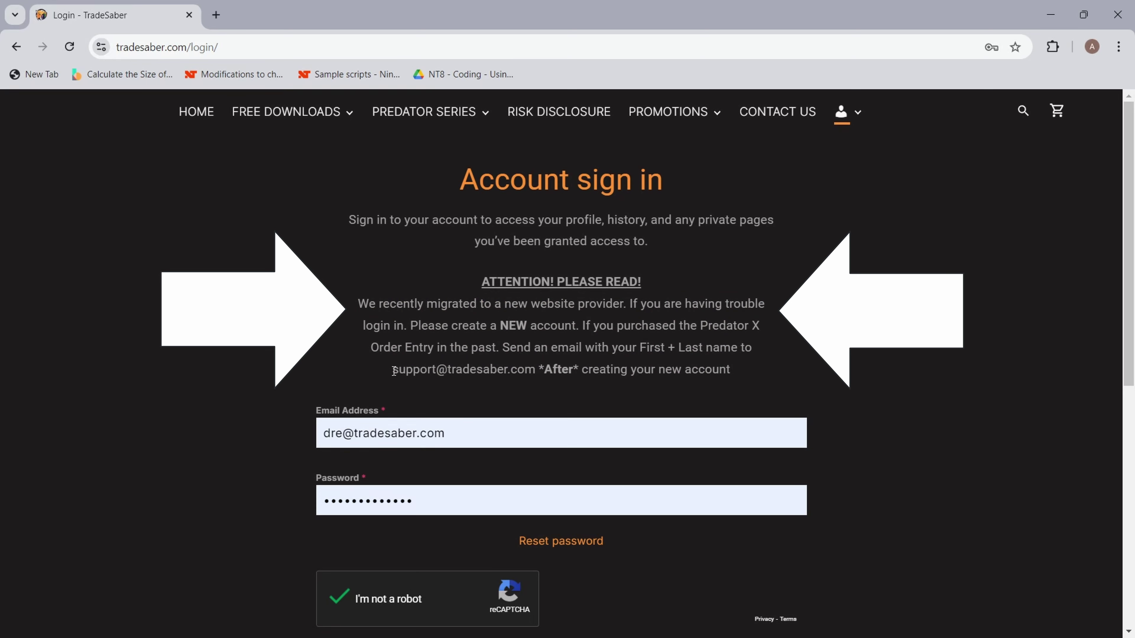
drag(392, 369, 536, 392)
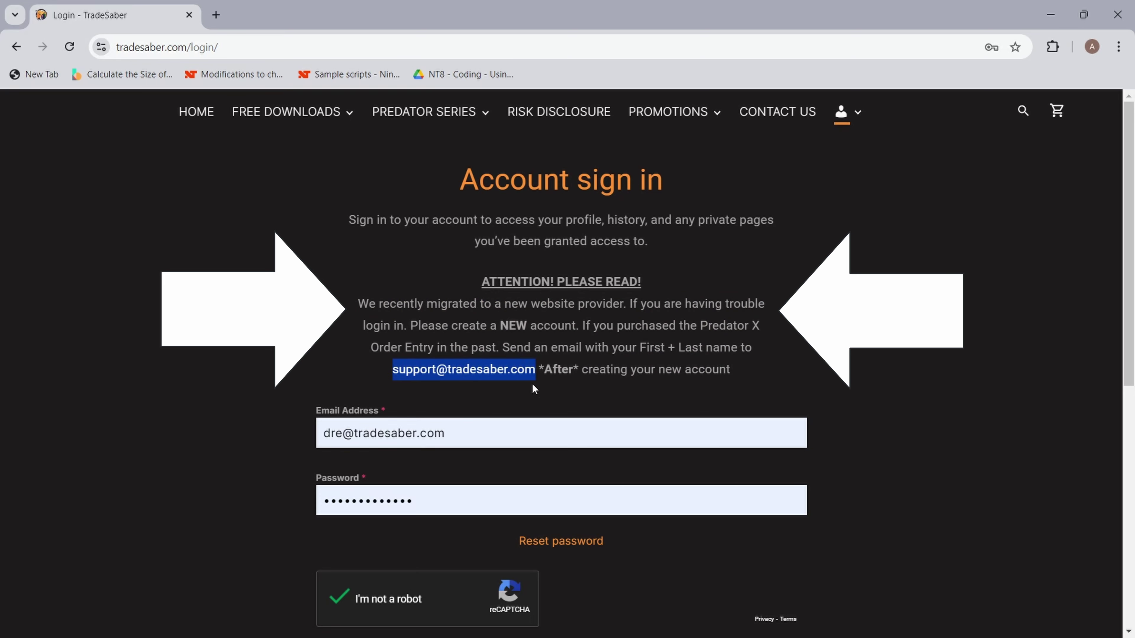
click(729, 382)
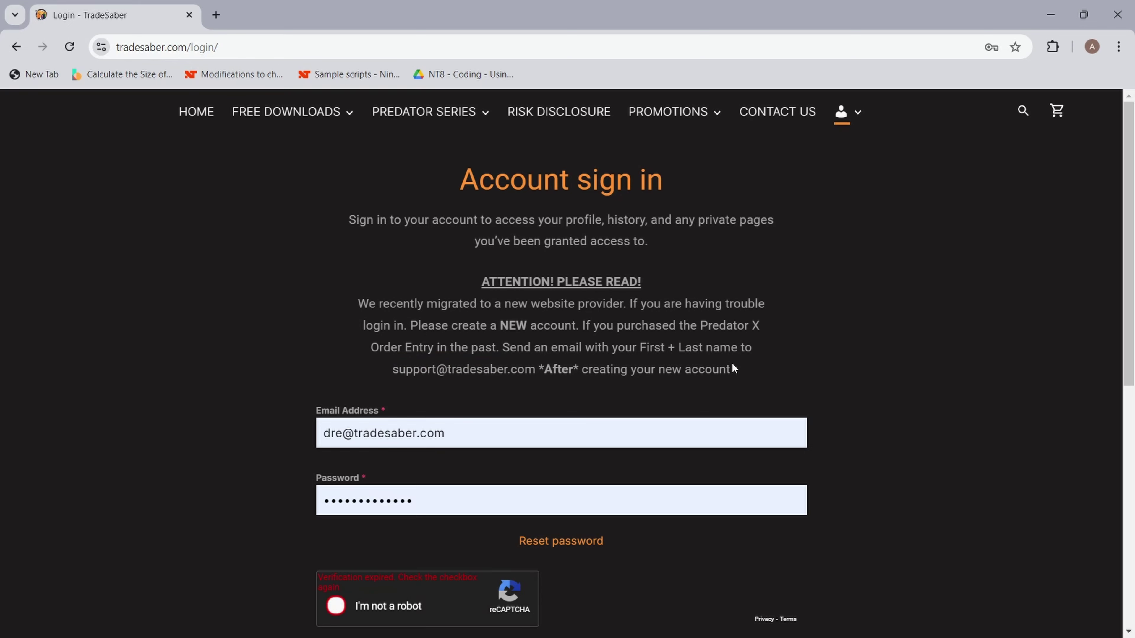
click(336, 607)
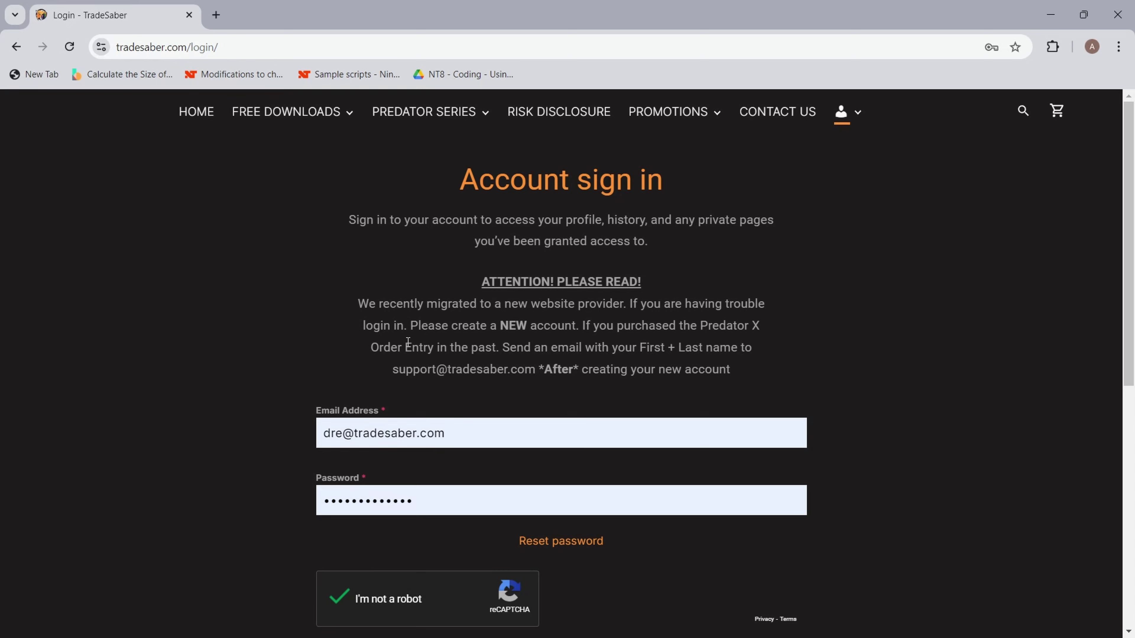
scroll(408, 358, down, 3)
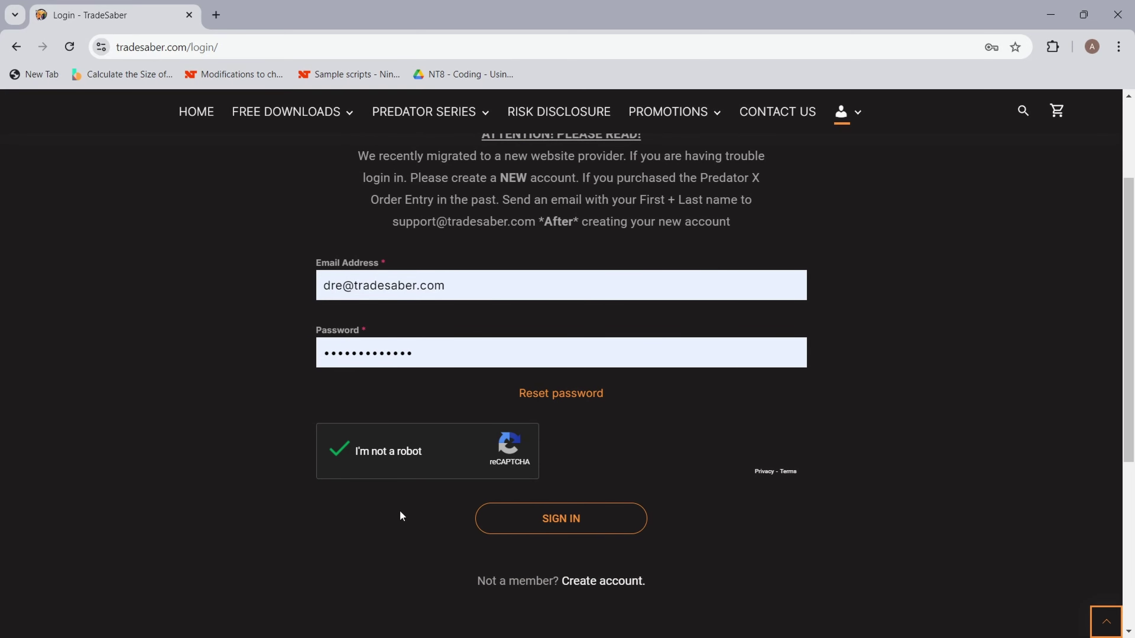
Step: Sign in, go to My Account, and open the License + Download section
click(538, 523)
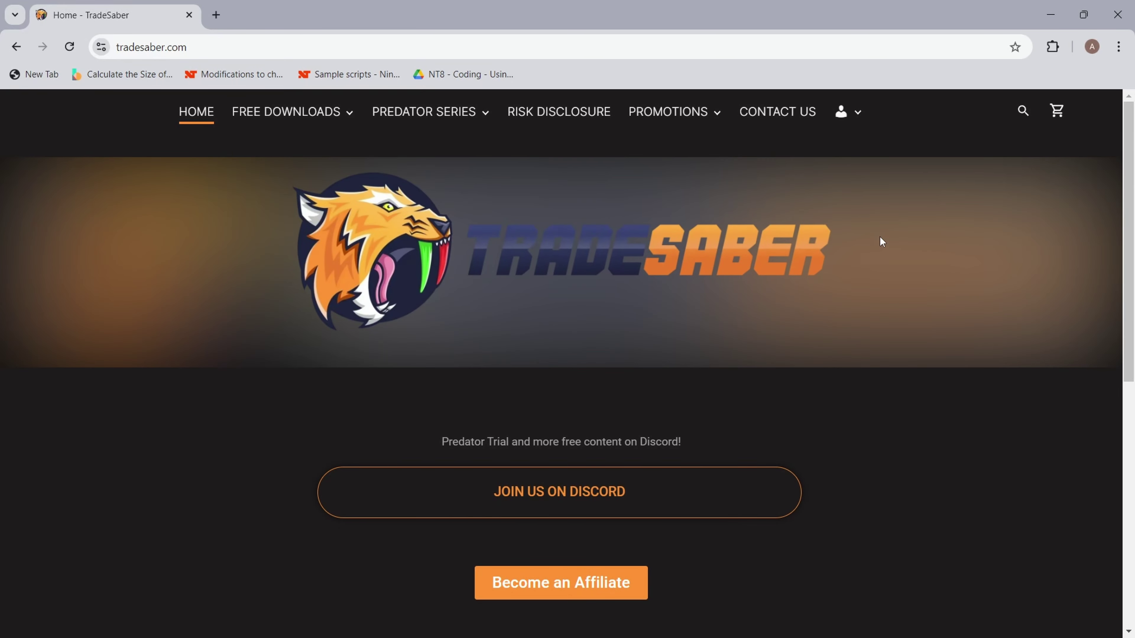
mouse_move(874, 111)
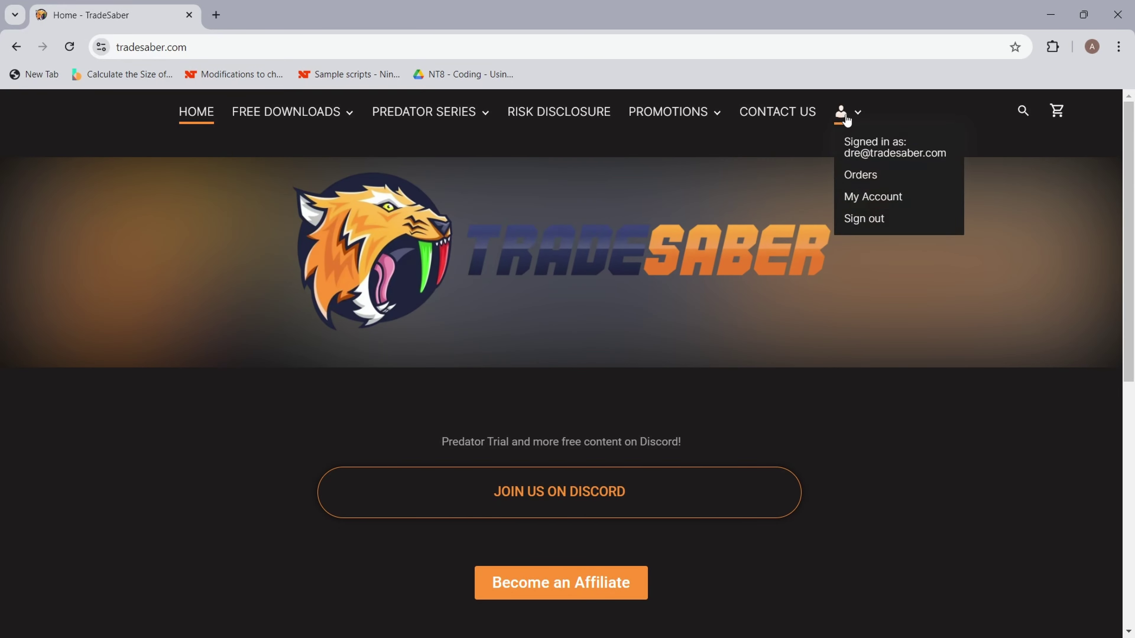
click(867, 200)
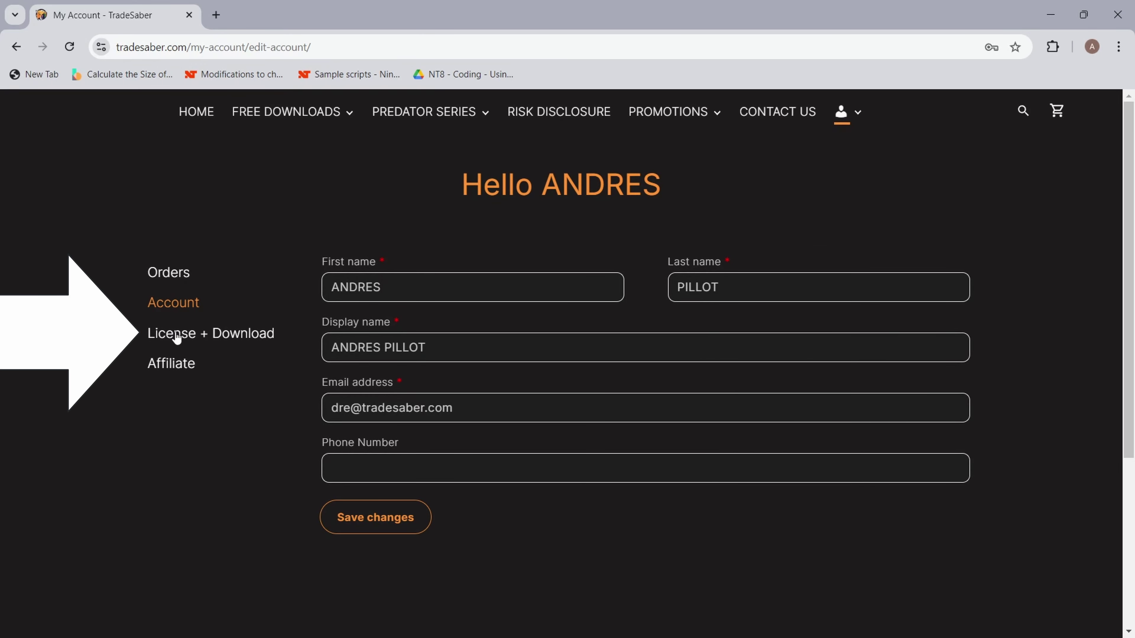
click(215, 342)
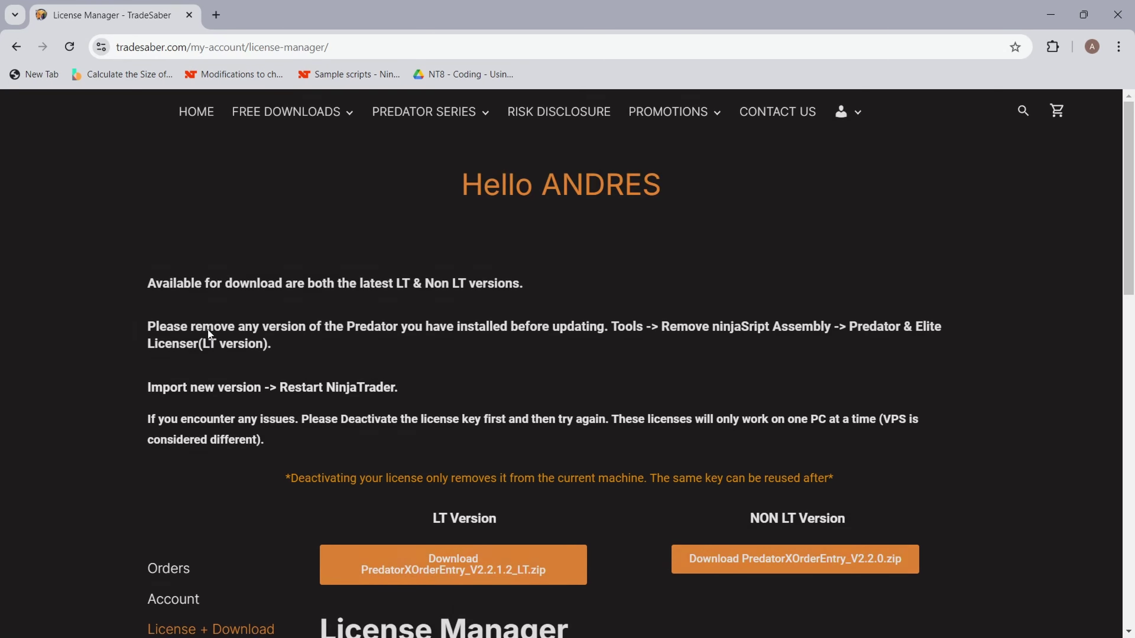
Step: Scroll to the License Manager table and highlight the LT and NON LT Version headings
scroll(962, 412, down, 1)
scroll(963, 402, down, 2)
scroll(960, 395, up, 3)
scroll(958, 389, down, 4)
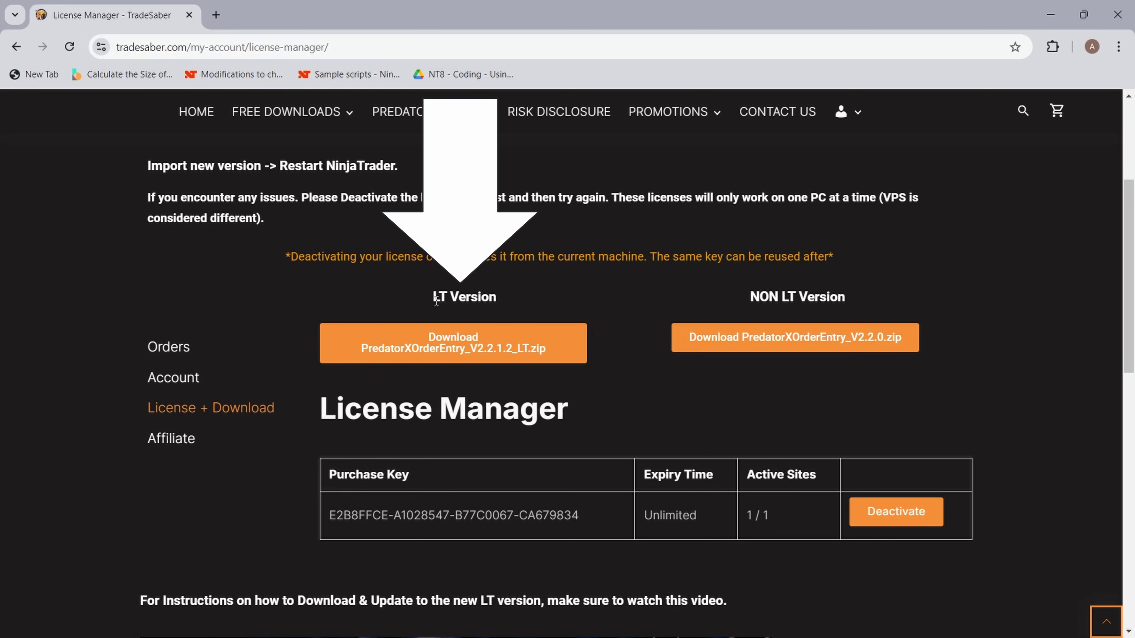
drag(431, 300, 497, 298)
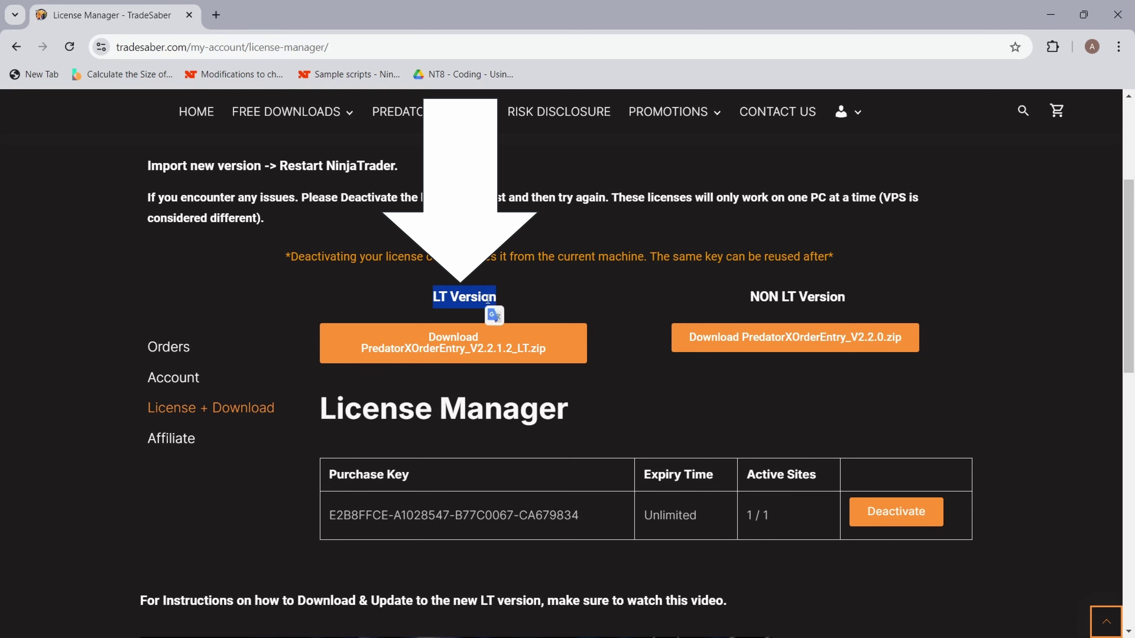
drag(846, 297, 749, 298)
click(806, 299)
click(864, 300)
click(841, 297)
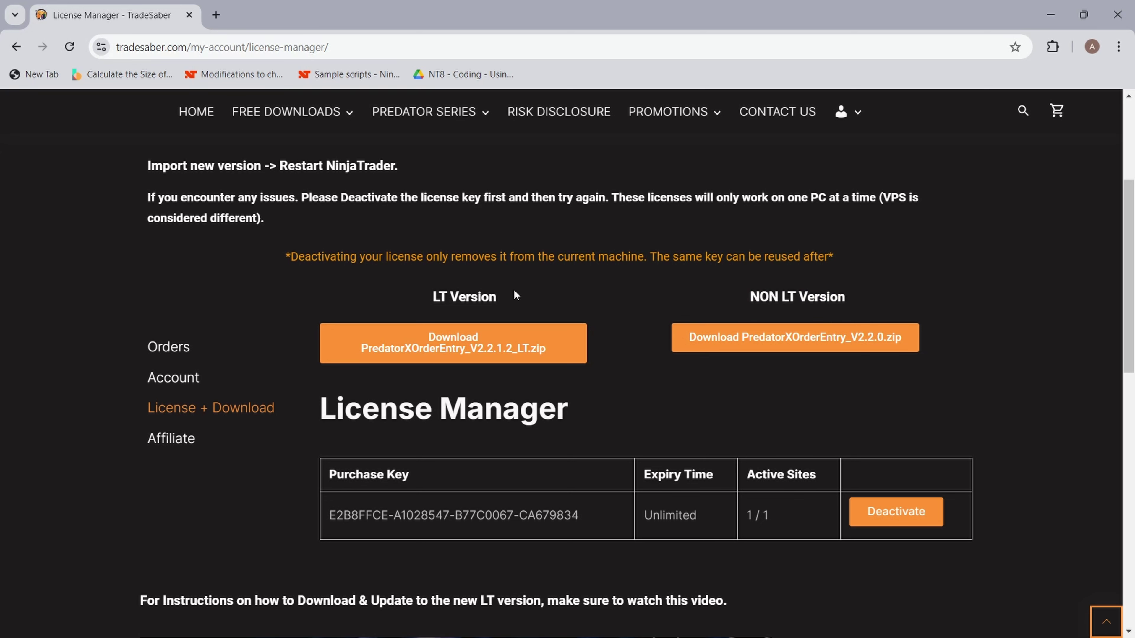
drag(461, 296, 430, 298)
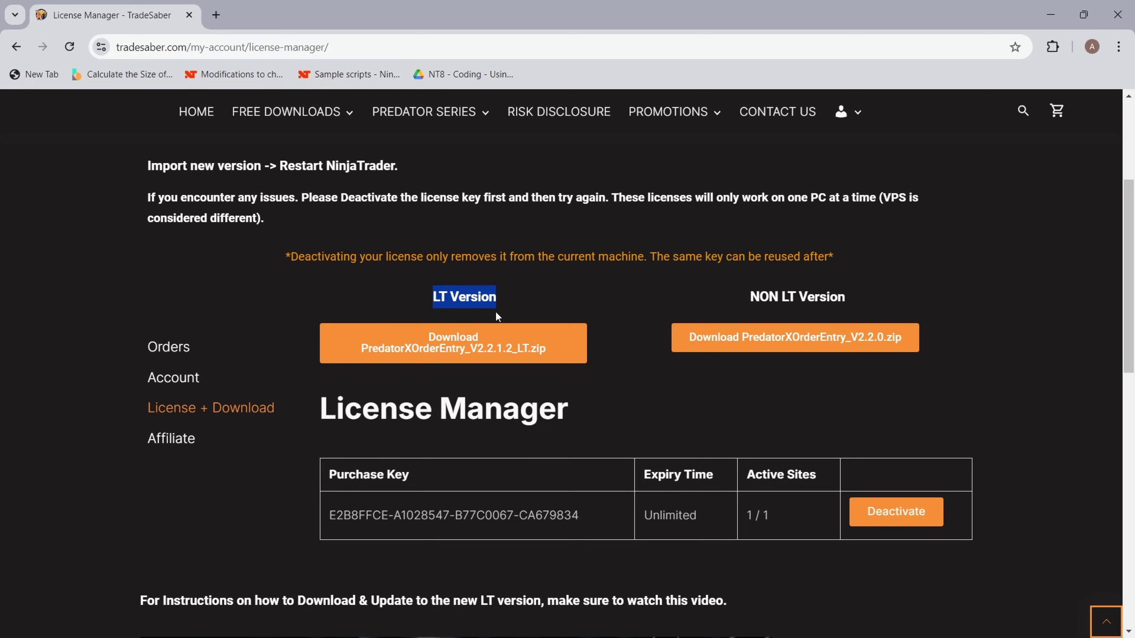
click(500, 289)
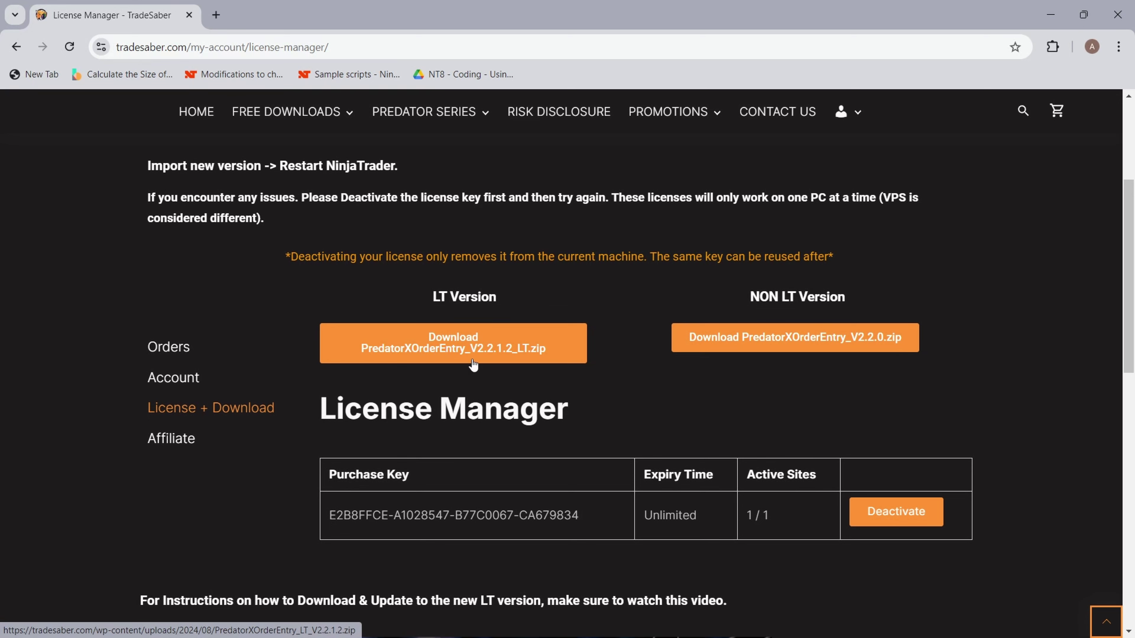
Step: Highlight the Expiry Time and Active Sites headings and the key's 1 / 1 active sites count
drag(1126, 239, 1127, 270)
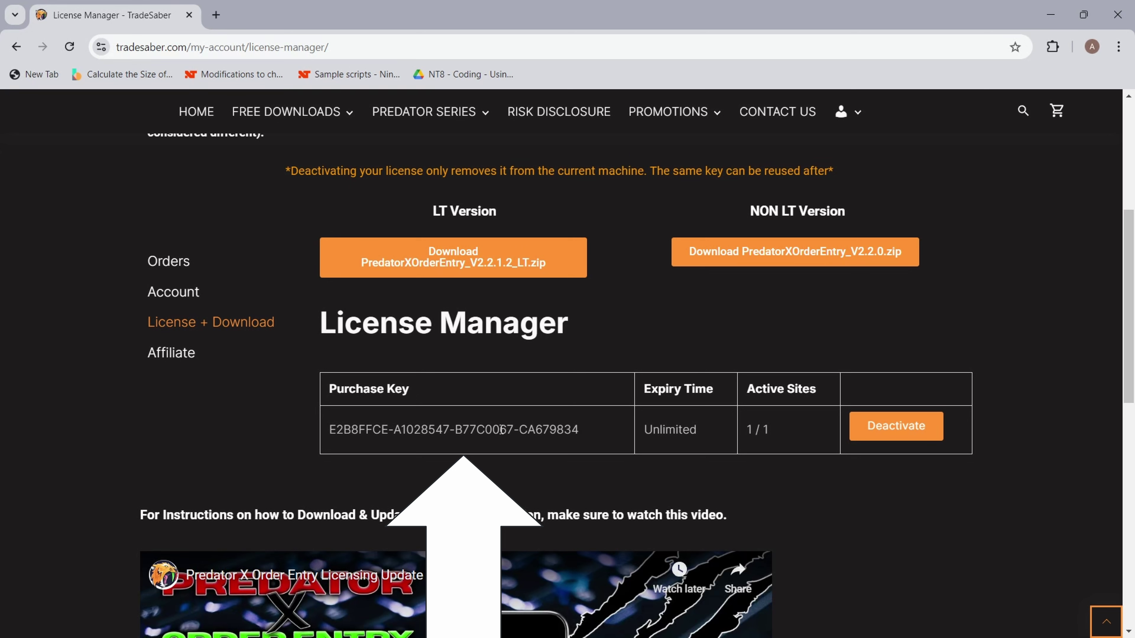
triple_click(720, 389)
click(705, 425)
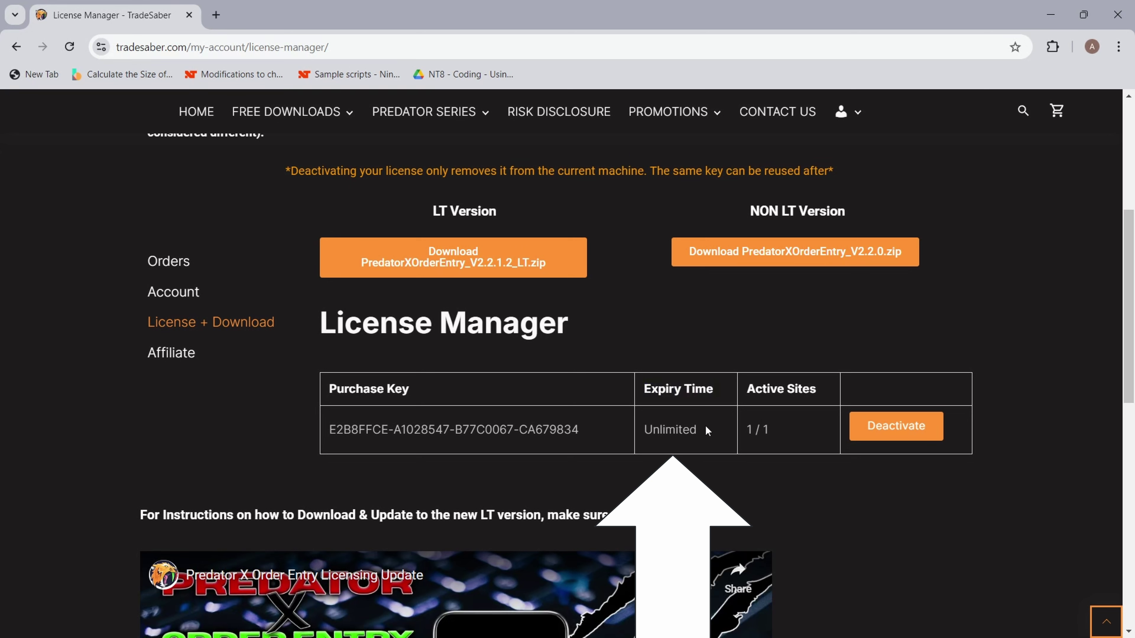
click(737, 421)
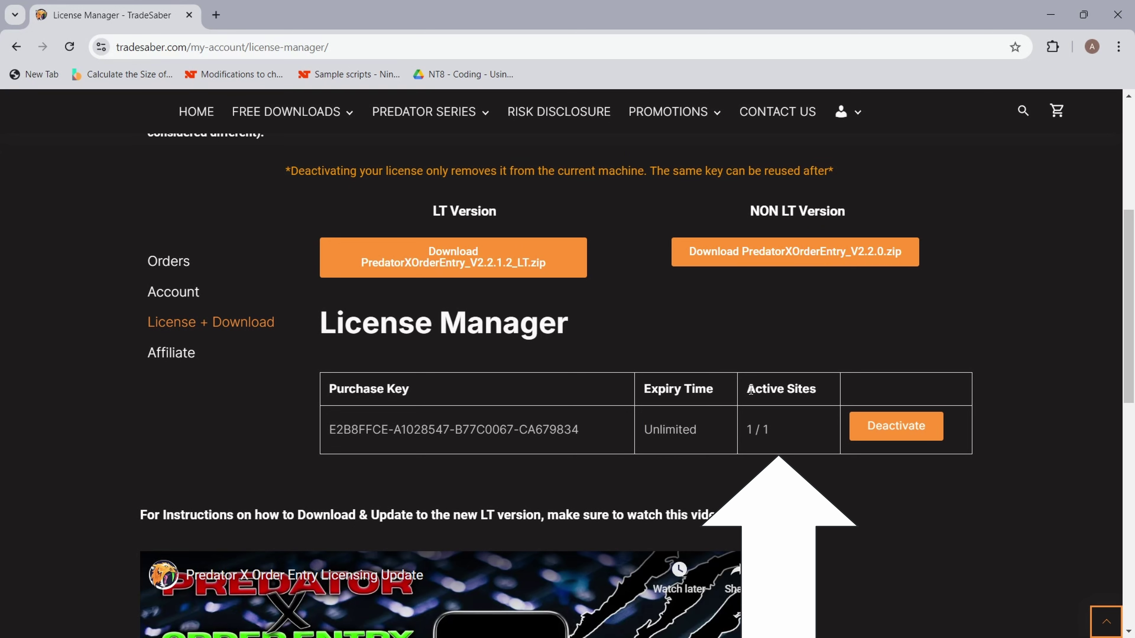
double_click(765, 388)
click(775, 433)
drag(774, 434, 763, 431)
double_click(749, 430)
click(772, 432)
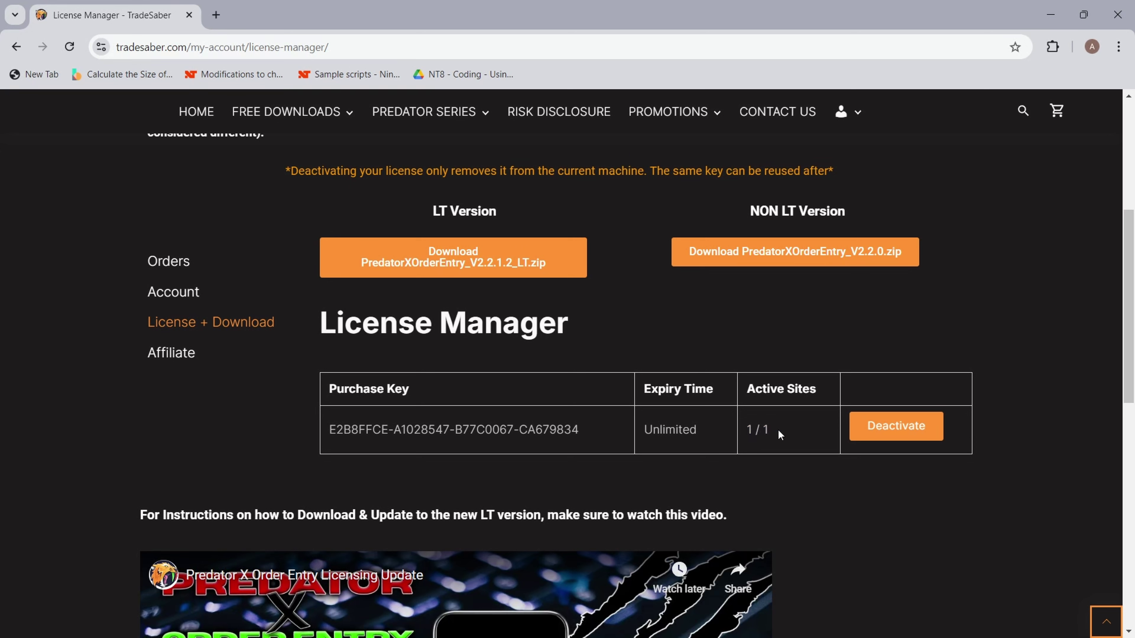
double_click(749, 430)
click(585, 432)
Step: Copy the purchase key text and minimize Chrome to return to the VPS session
drag(584, 430, 328, 437)
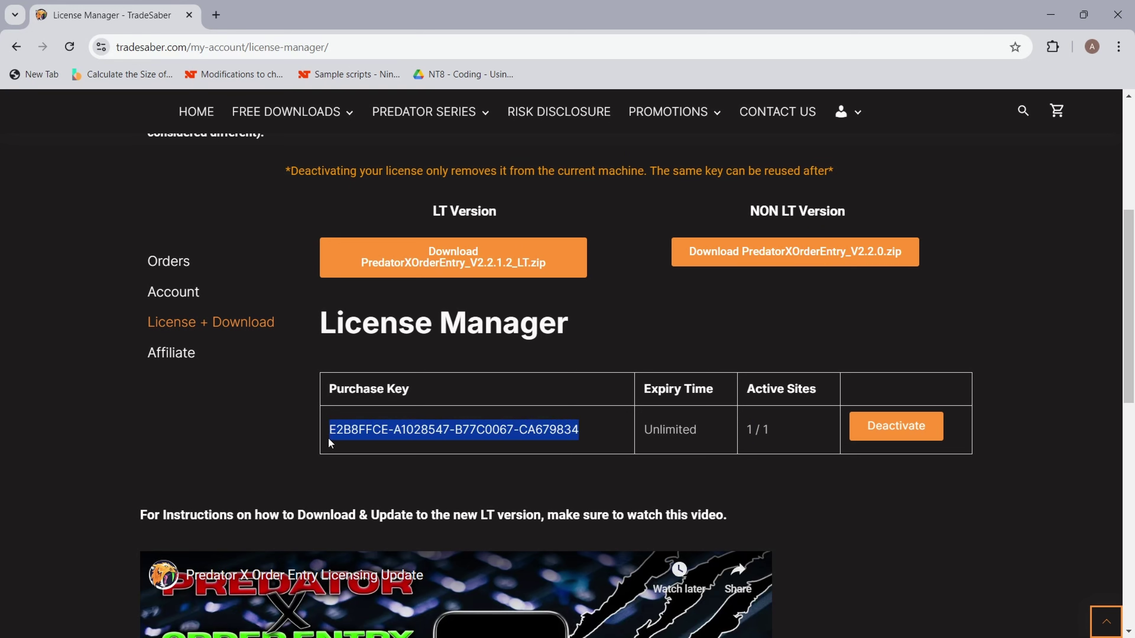
right_click(358, 436)
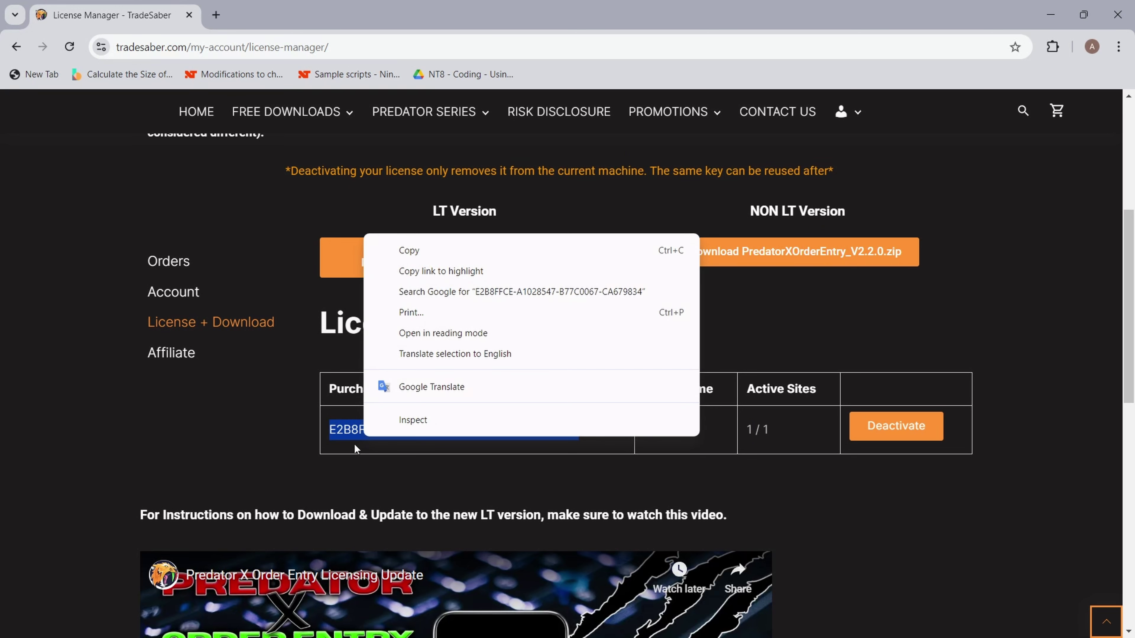
click(419, 251)
click(1051, 15)
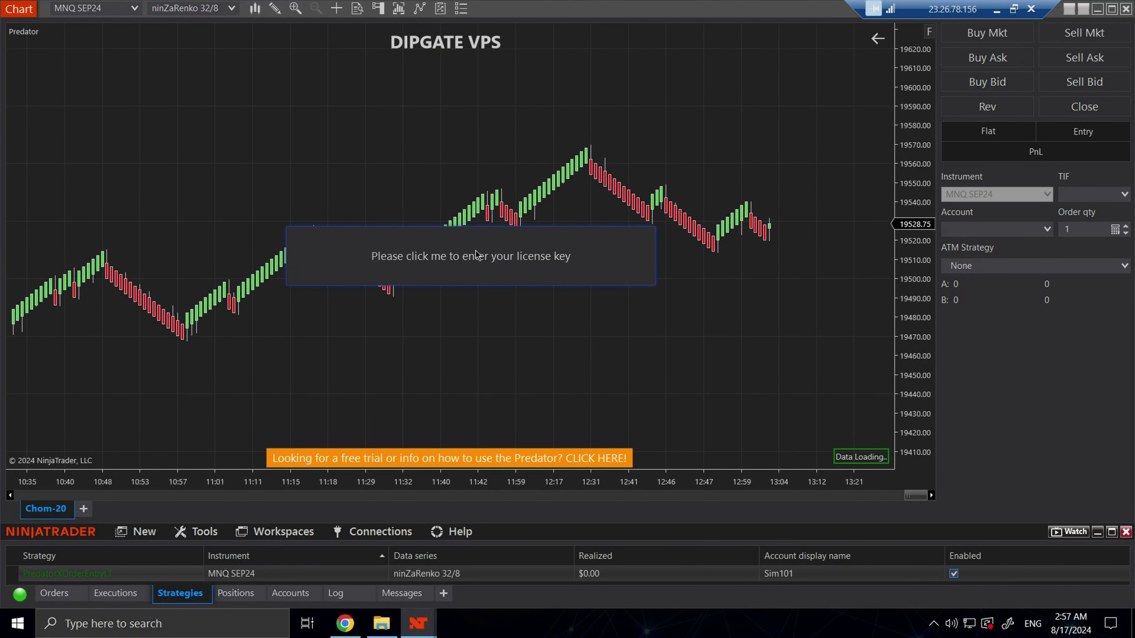
click(475, 254)
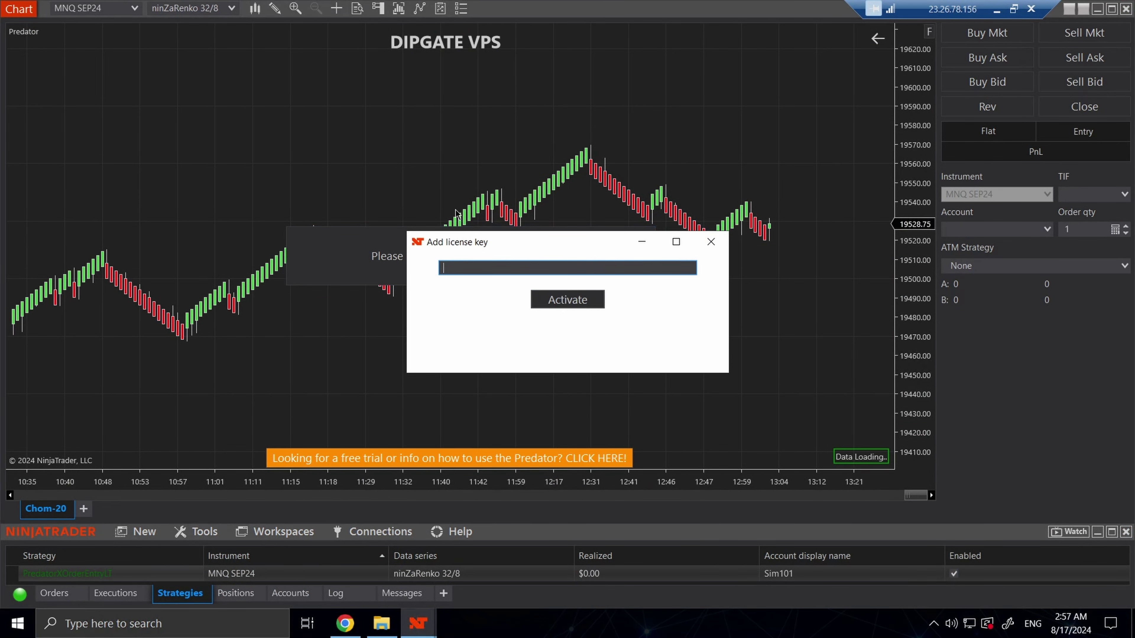
key(ctrl+v)
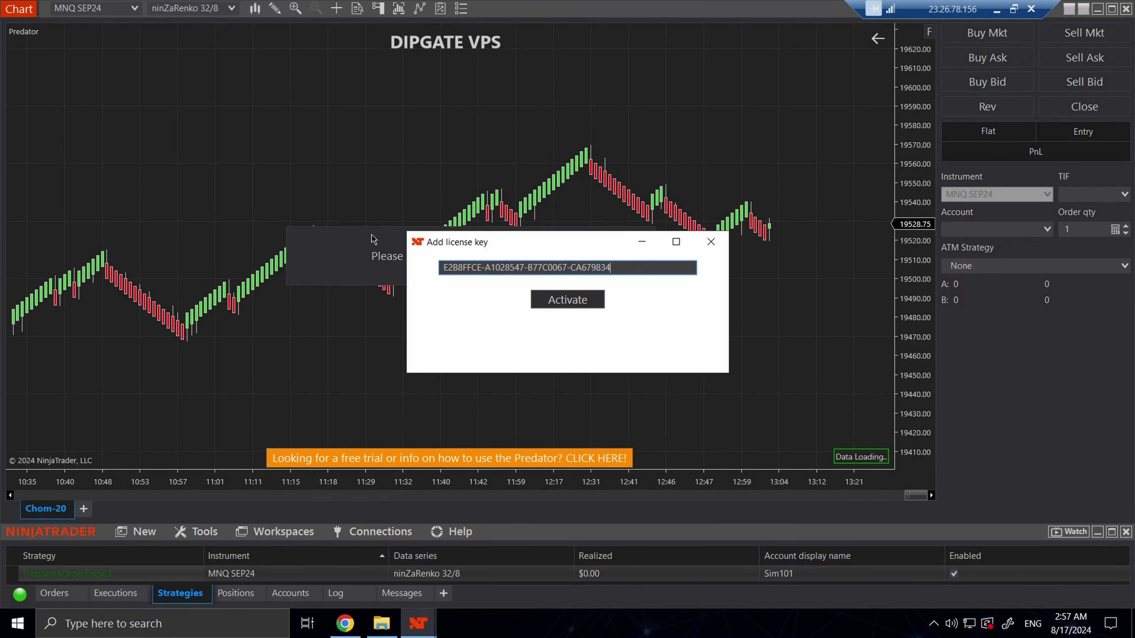
click(569, 303)
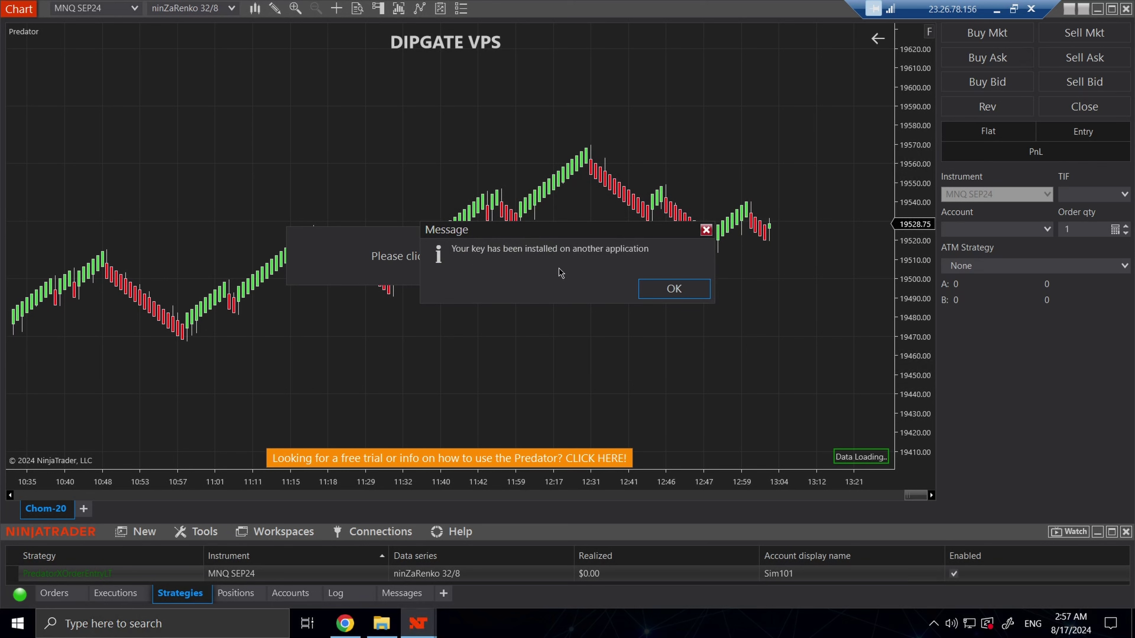
click(670, 287)
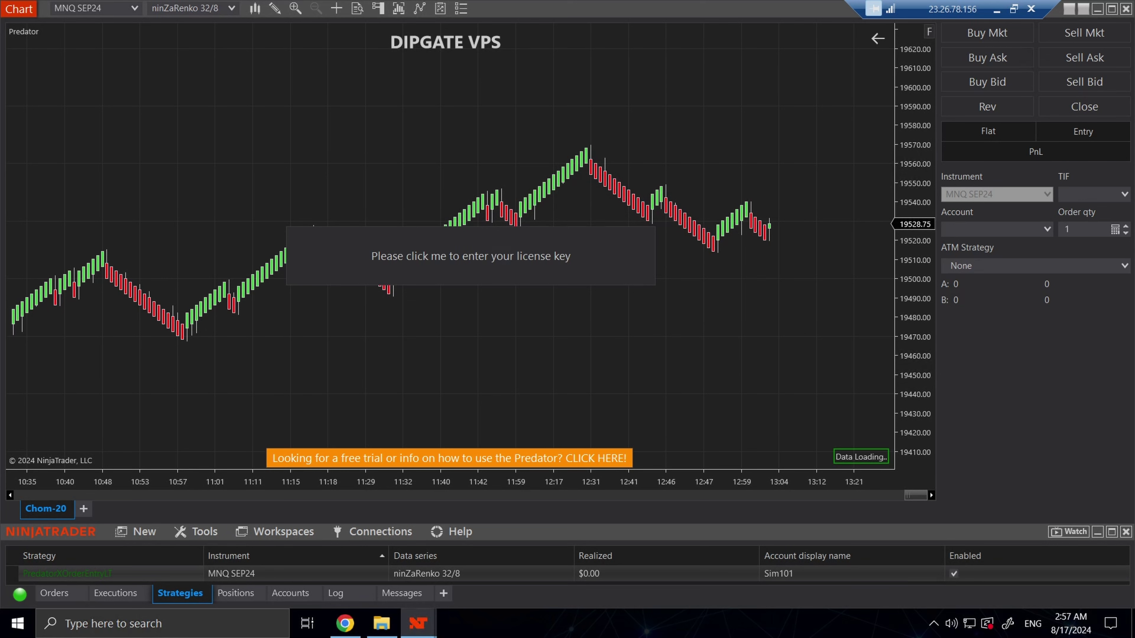
Step: On the main PC, disable the Predator strategy and tick 'DeActivate Your License?' in its Strategies settings
click(996, 9)
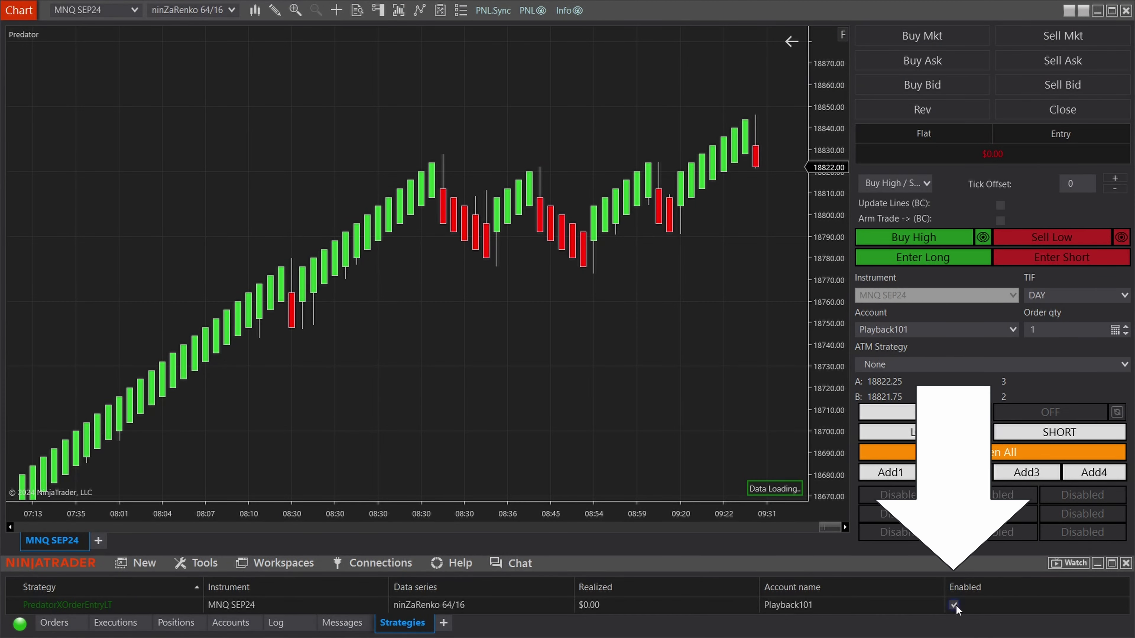
click(954, 605)
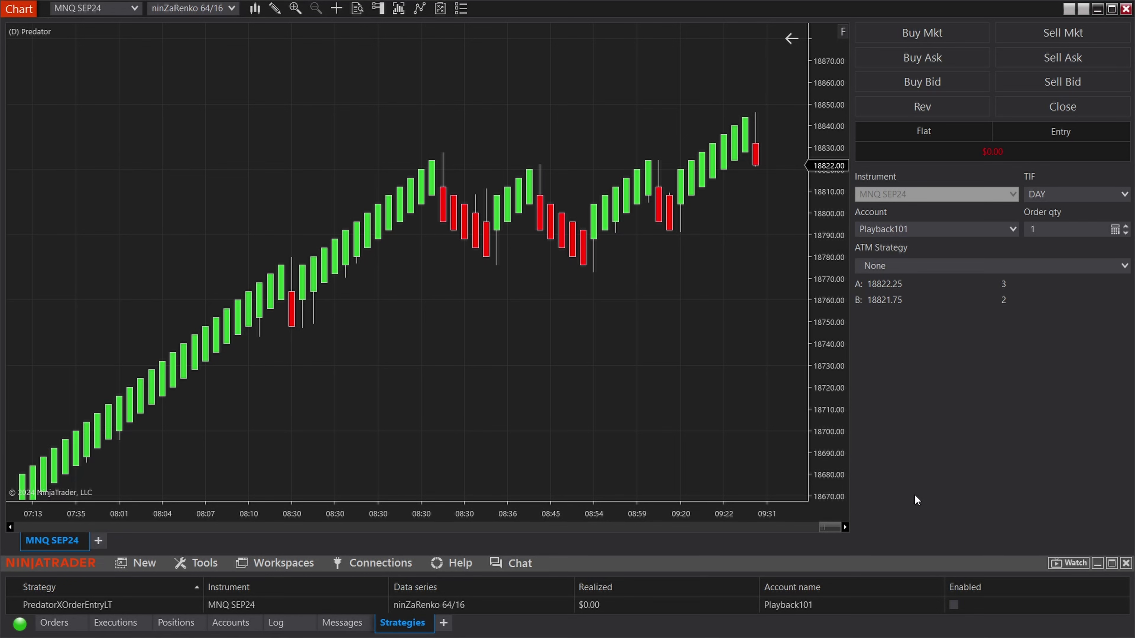
right_click(435, 362)
click(480, 105)
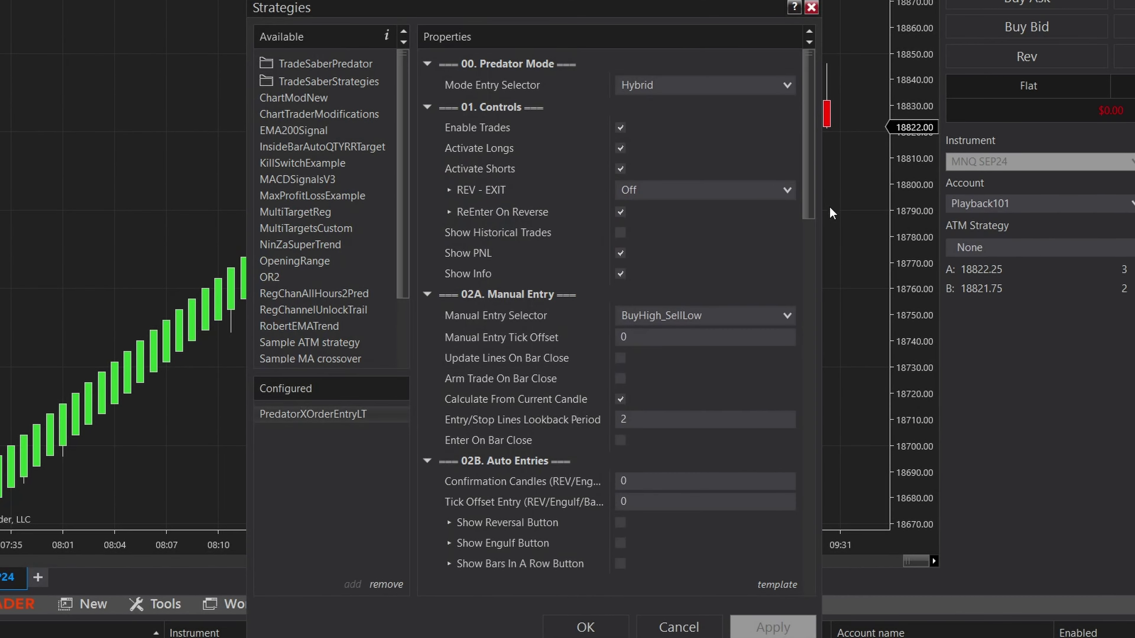
drag(809, 116, 795, 356)
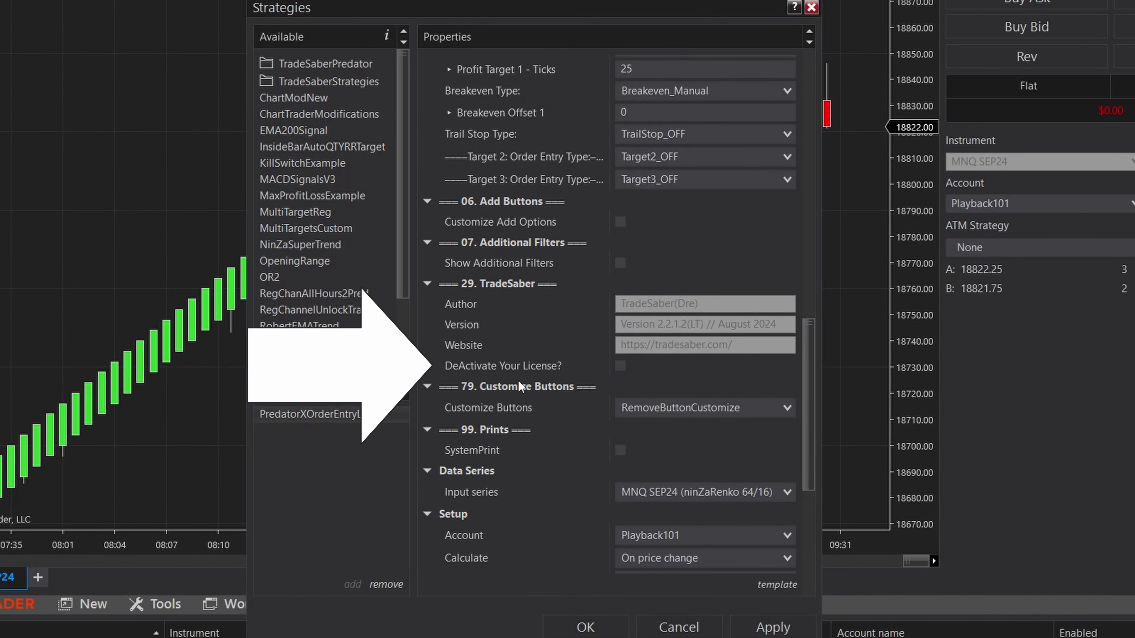
click(621, 372)
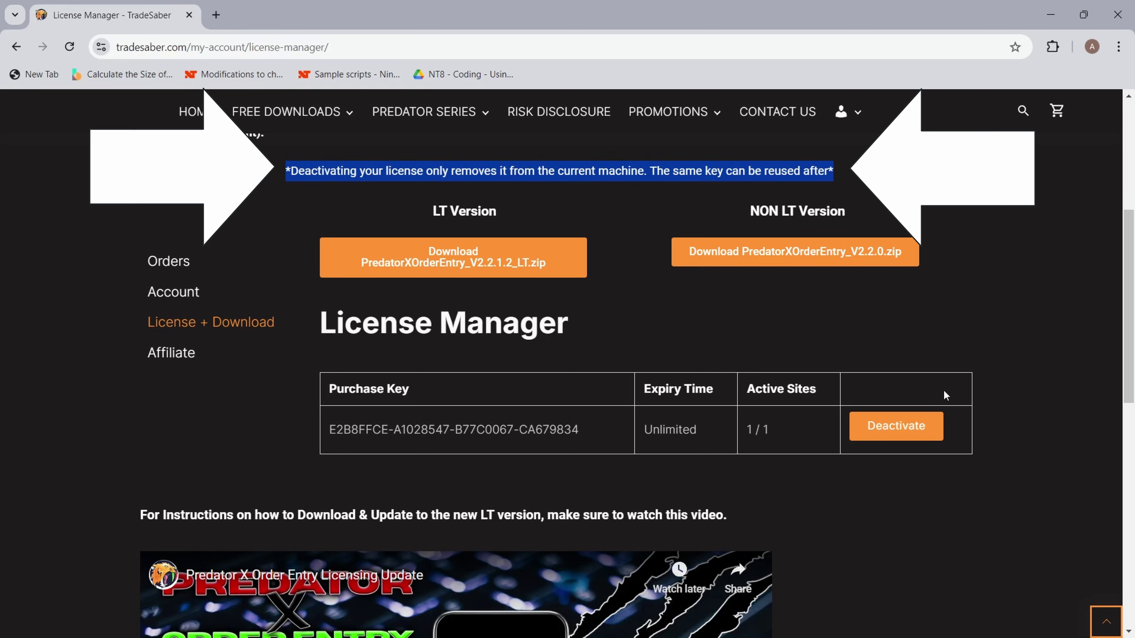
Step: Deactivate the purchase key, confirm Active Sites reads 0 / 1, then minimize Chrome
click(909, 428)
click(638, 149)
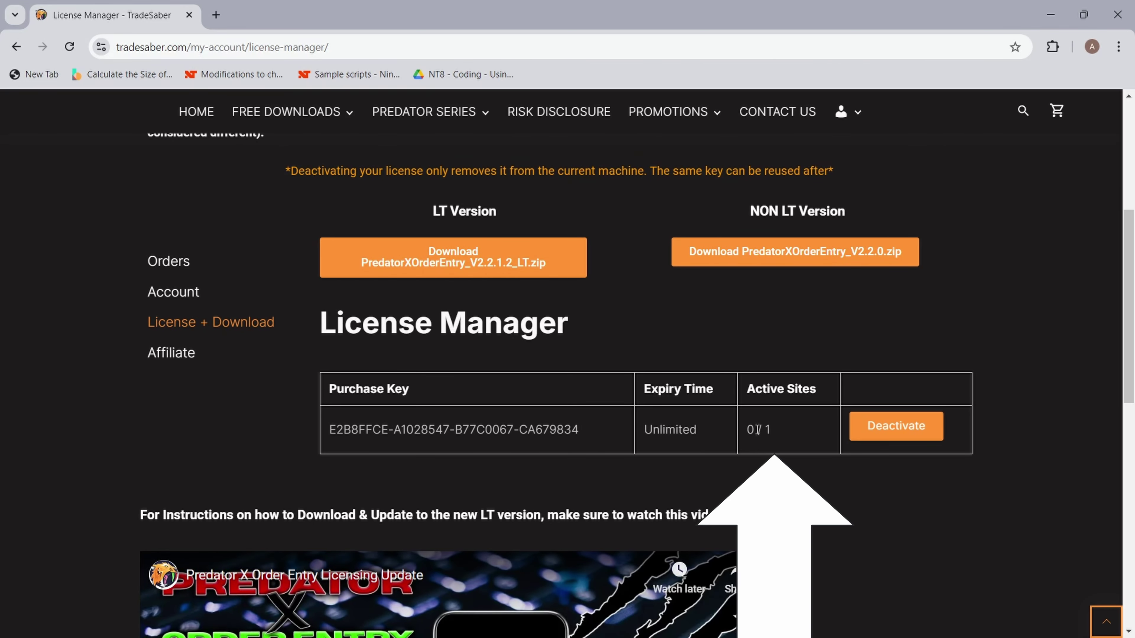
mouse_move(755, 430)
mouse_down()
mouse_move(793, 441)
mouse_move(756, 436)
mouse_up()
click(768, 438)
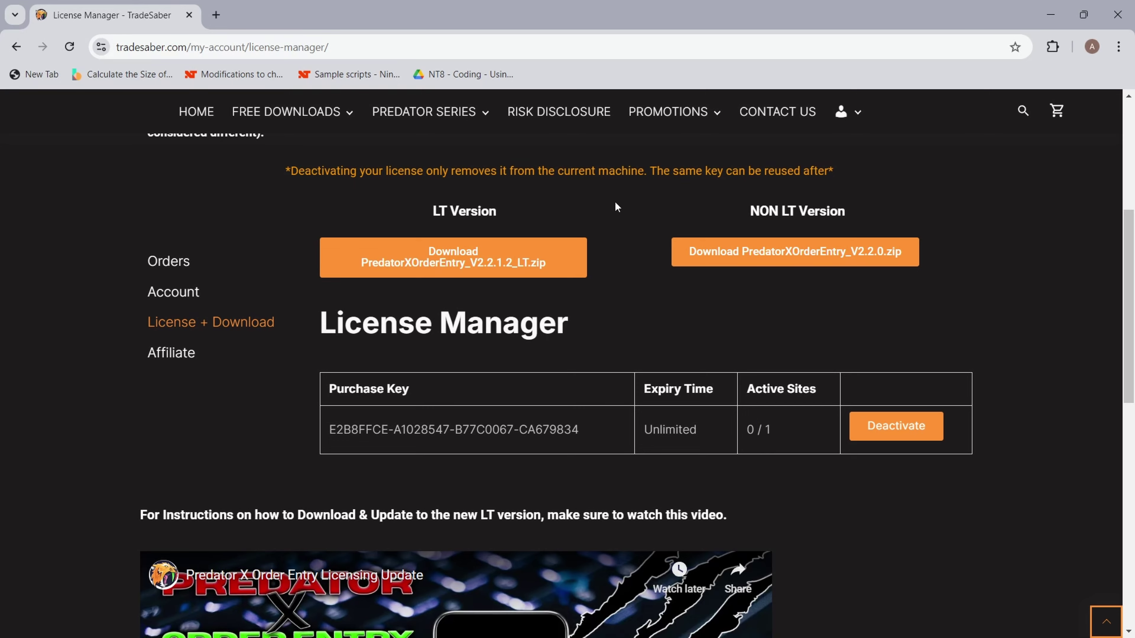
click(1049, 17)
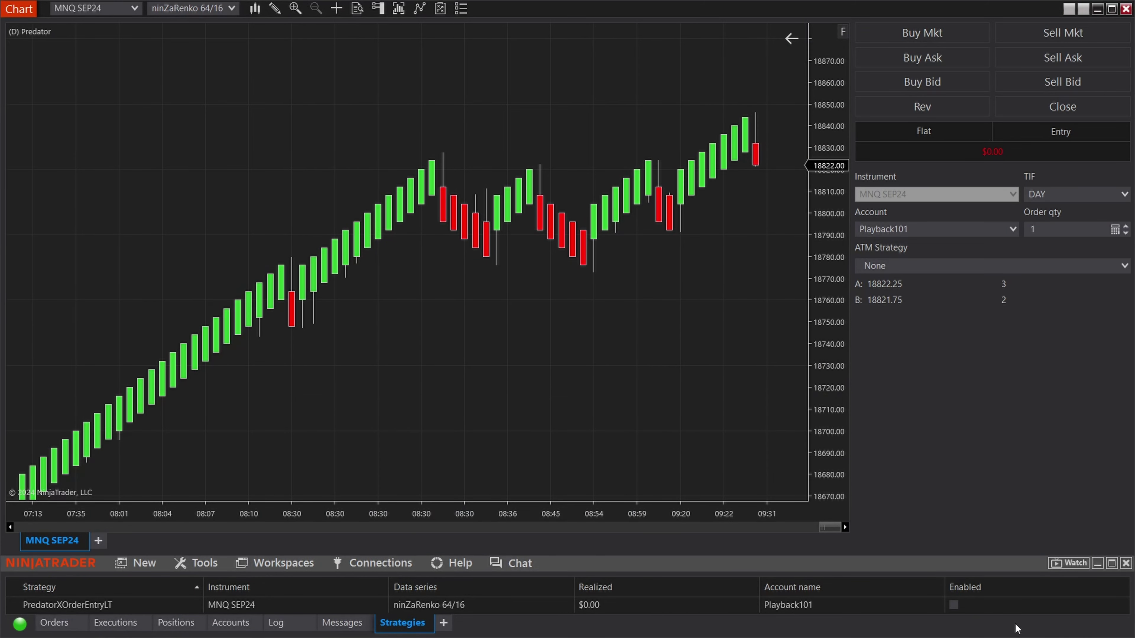
Step: Re-enable the main PC's Predator strategy, dismiss the license-deactivated message, then disable the strategy again
click(955, 605)
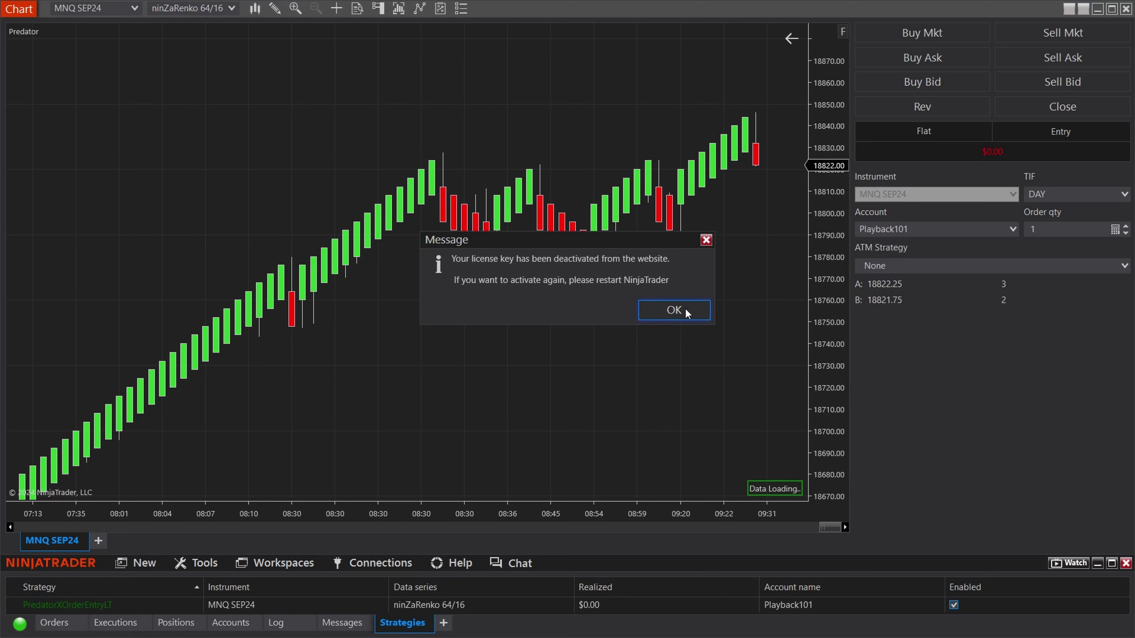
click(670, 311)
click(954, 606)
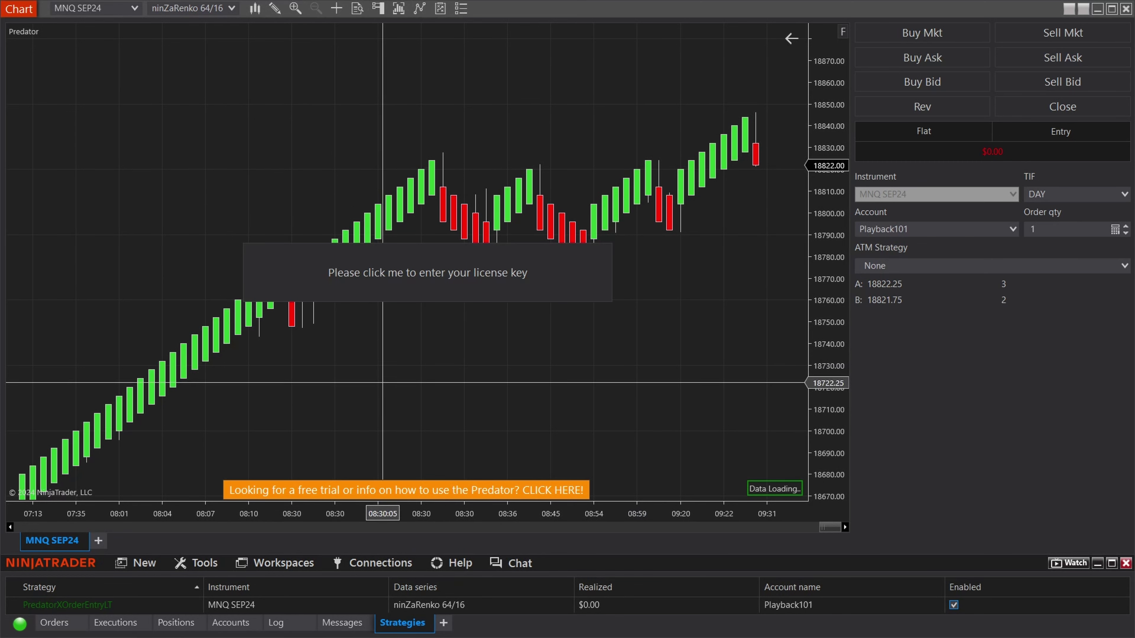
click(955, 605)
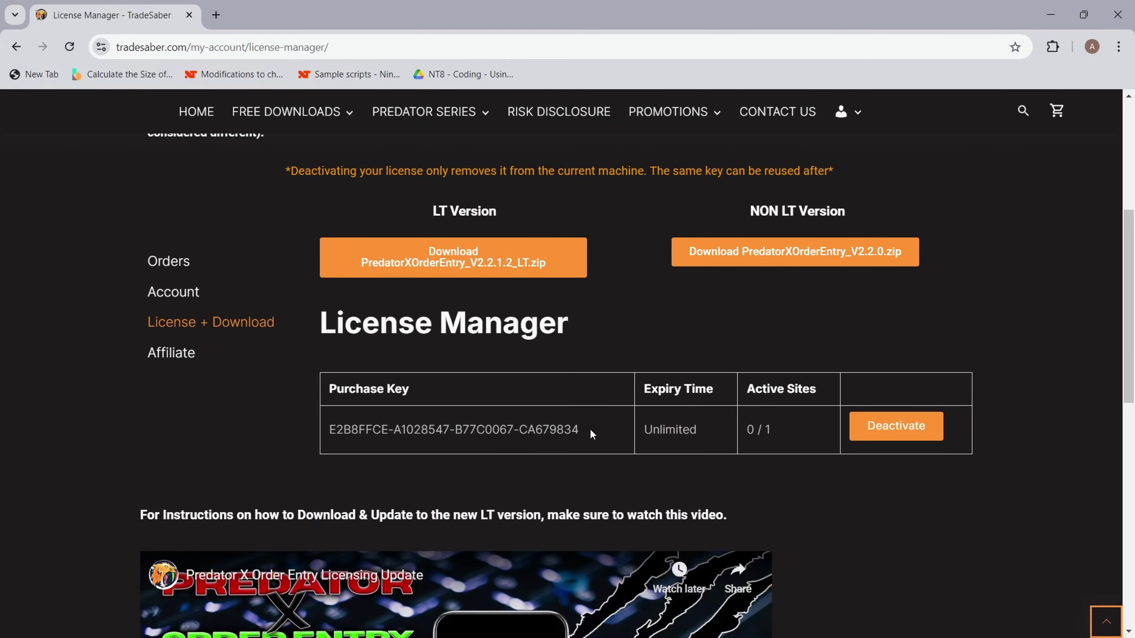
Step: Copy the purchase key from the TradeSaber License Manager
drag(590, 430, 368, 445)
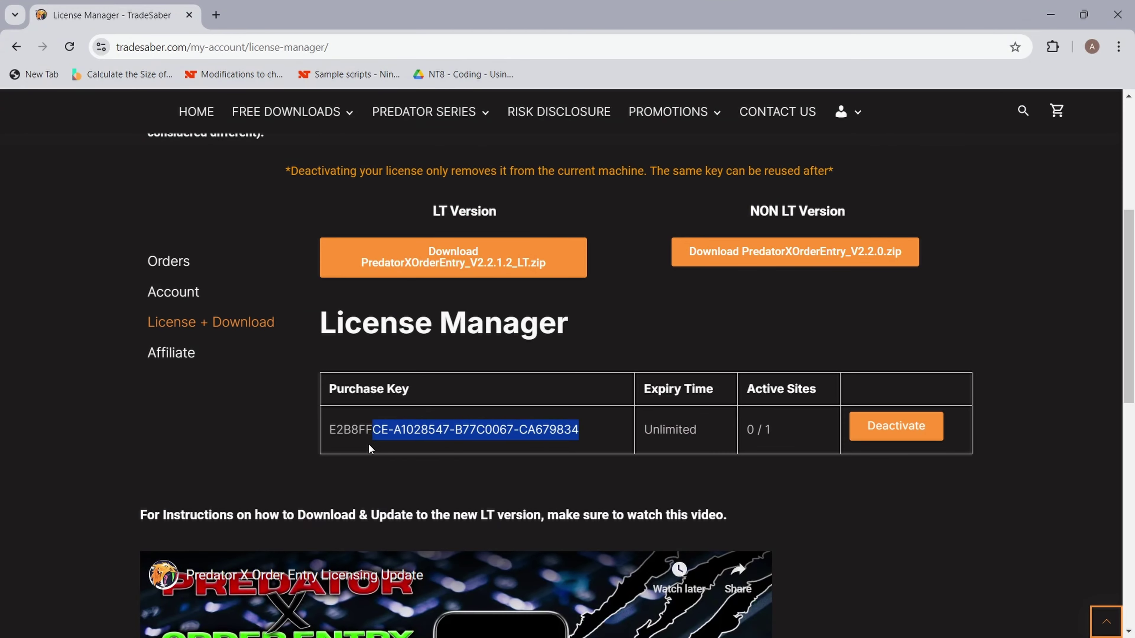
right_click(335, 436)
click(393, 239)
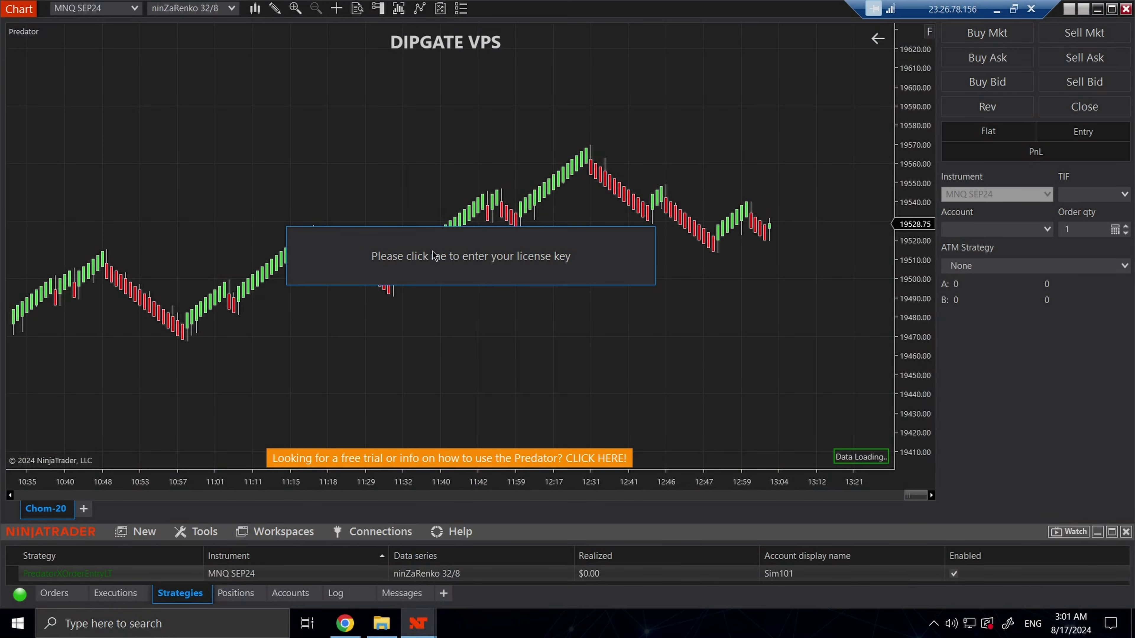
Step: Paste the key into the VPS license prompt, activate it, and enable PredatorXOrderEntryLT
click(433, 255)
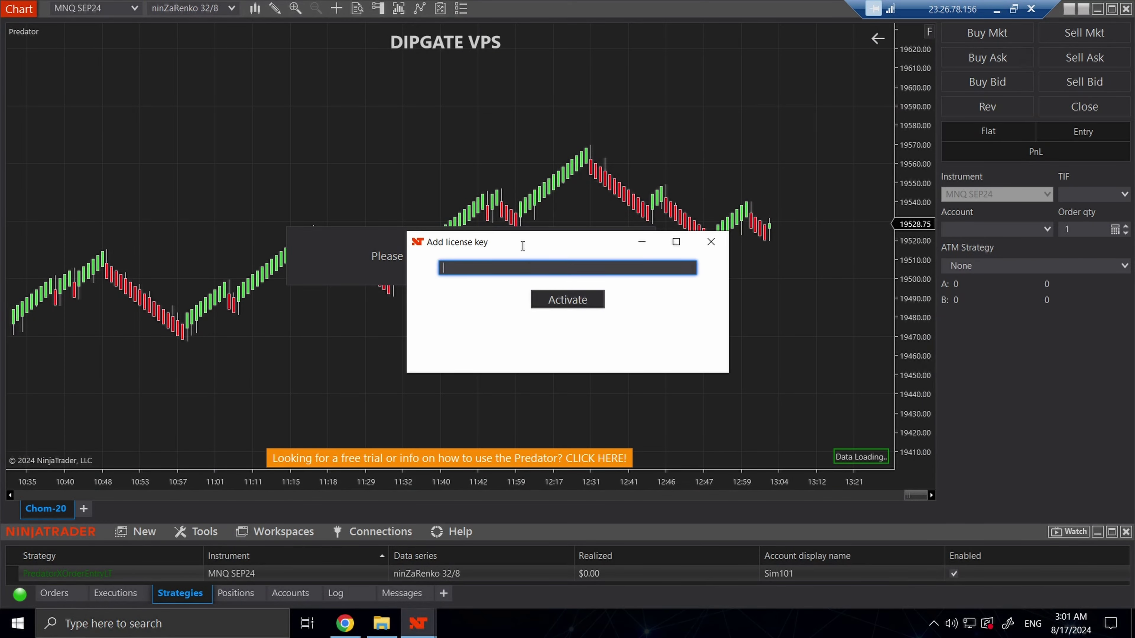
key(ctrl+v)
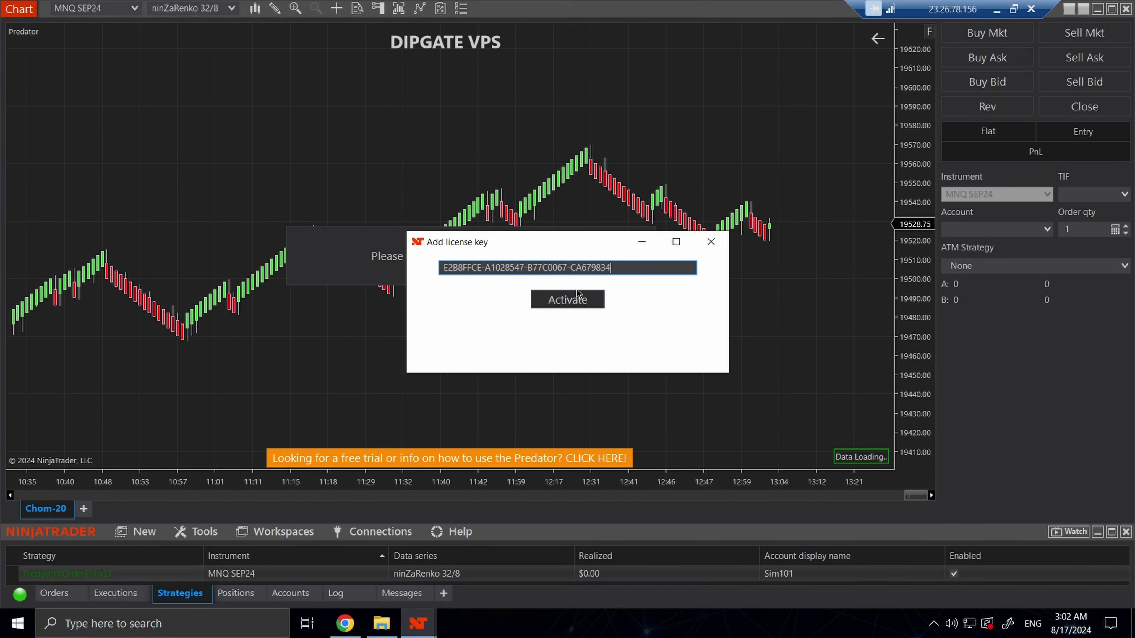
click(573, 301)
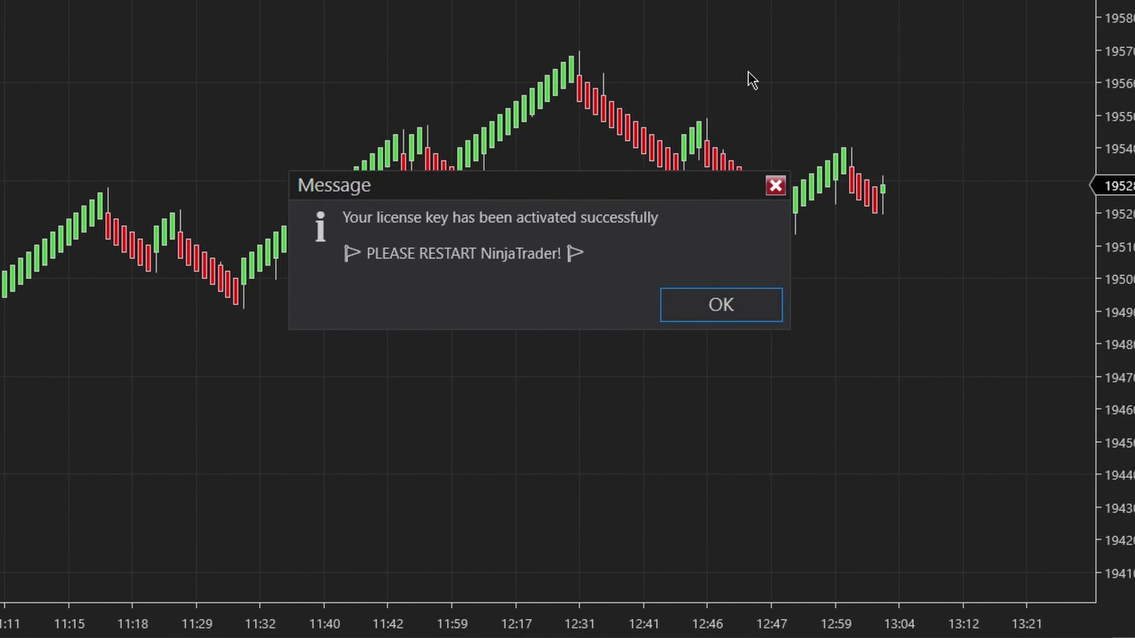
click(748, 313)
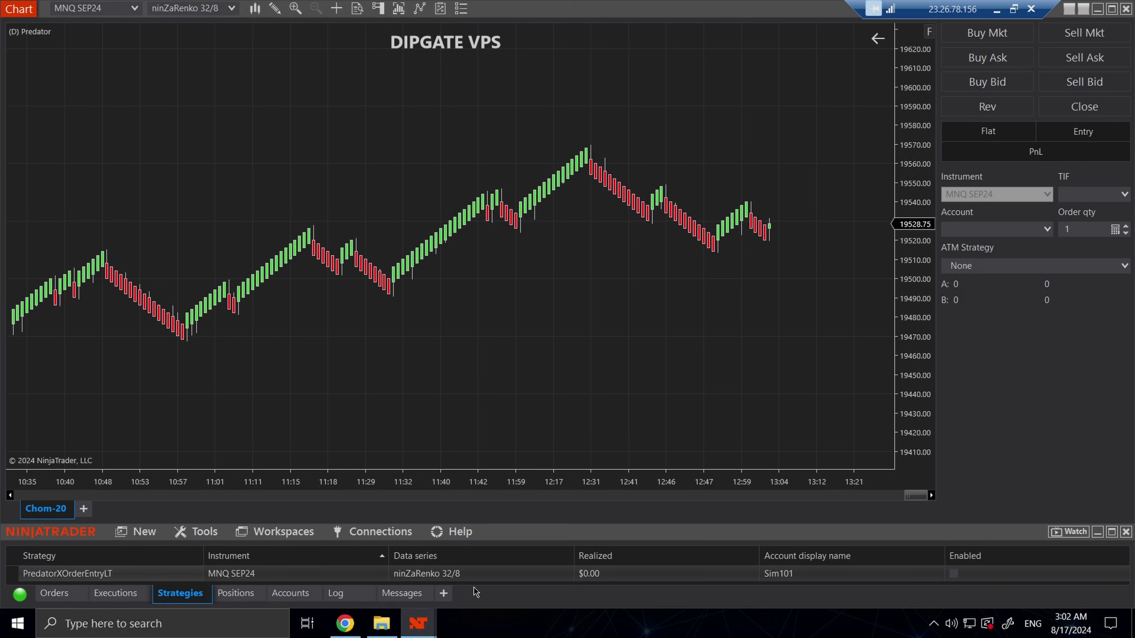
click(954, 575)
click(955, 575)
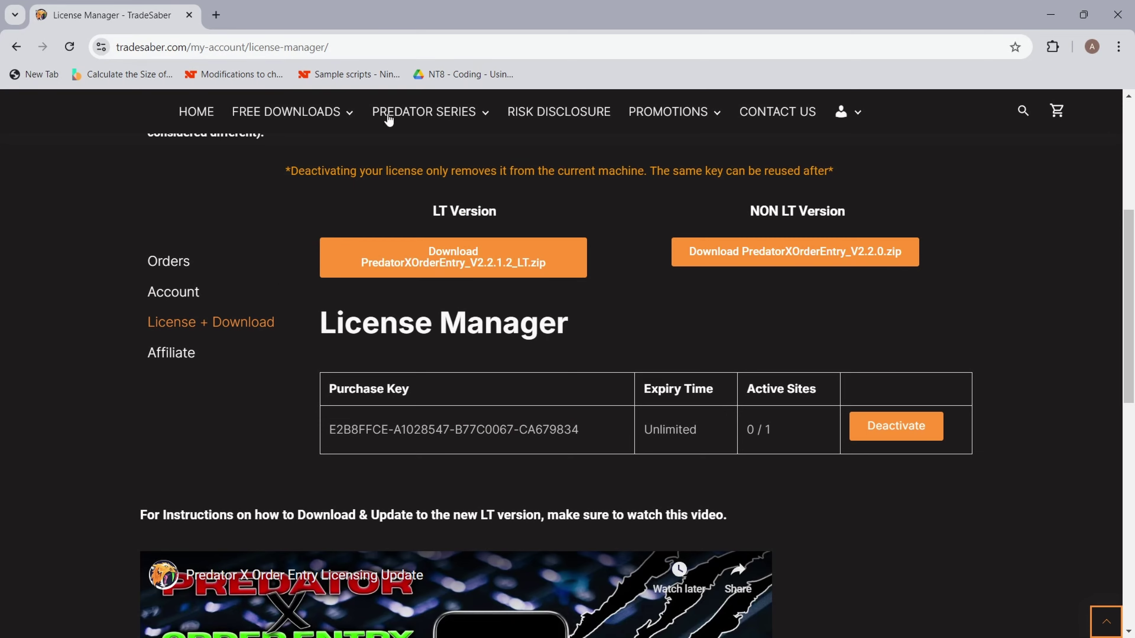
Step: Reload the License Manager page and verify the key's Active Sites reads 1 / 1
click(905, 47)
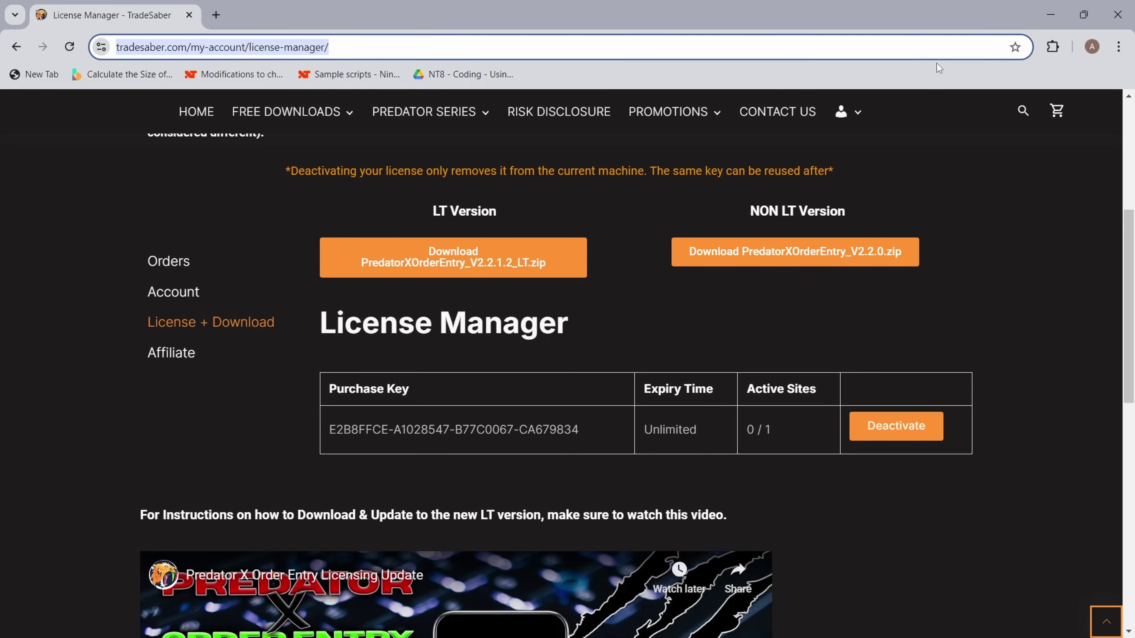
key(Return)
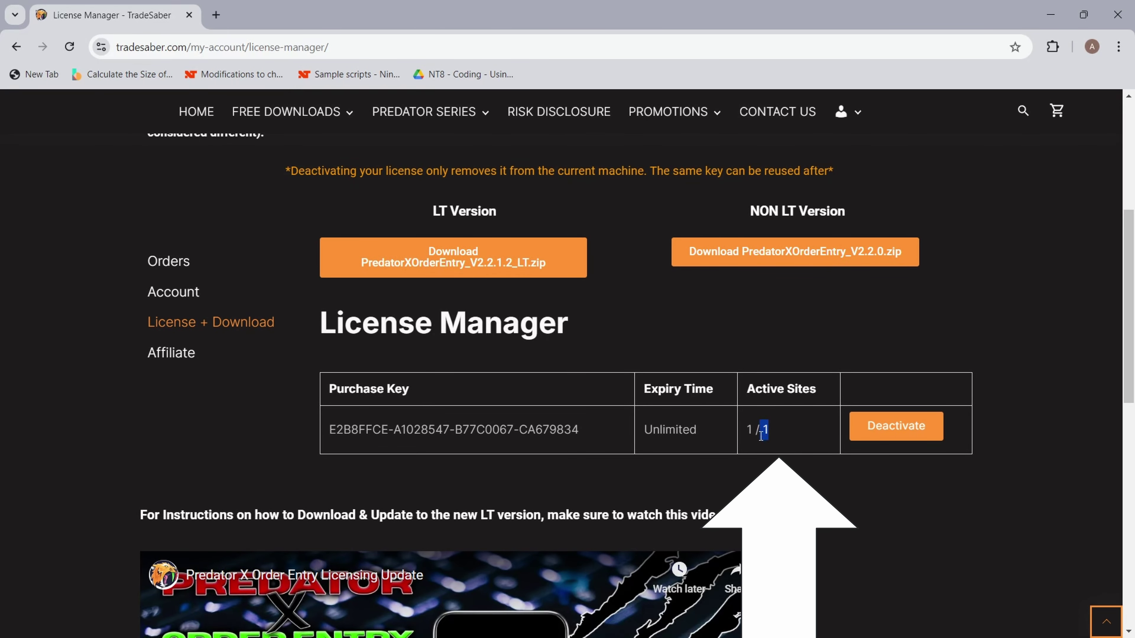
mouse_move(761, 436)
mouse_down()
mouse_move(753, 433)
mouse_move(768, 431)
mouse_up()
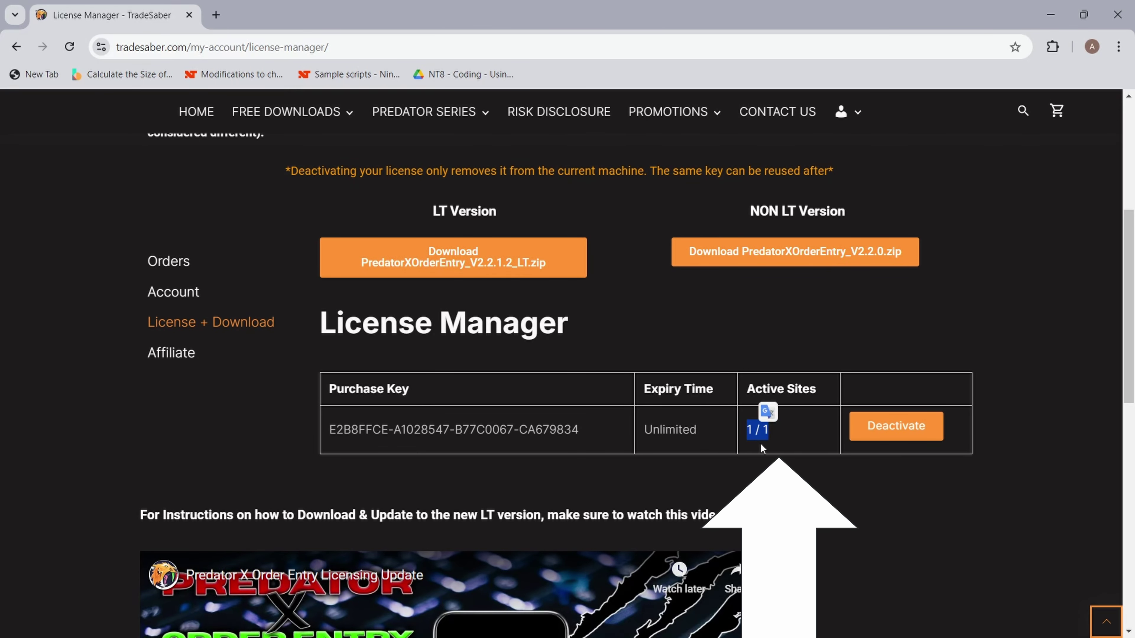
click(749, 430)
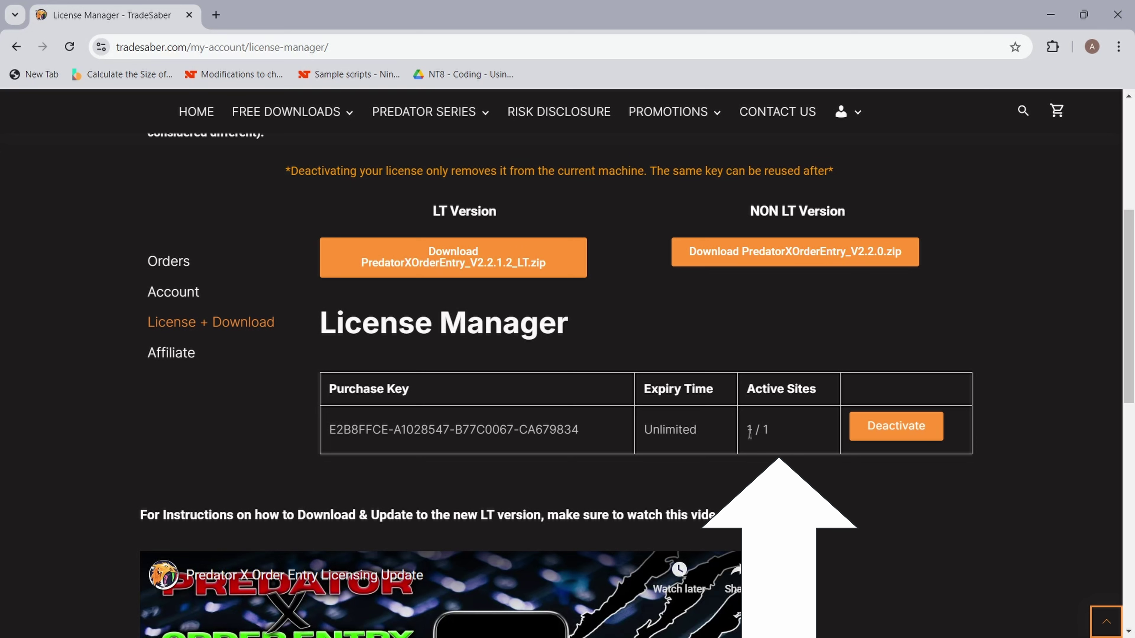
drag(749, 430, 768, 431)
click(924, 549)
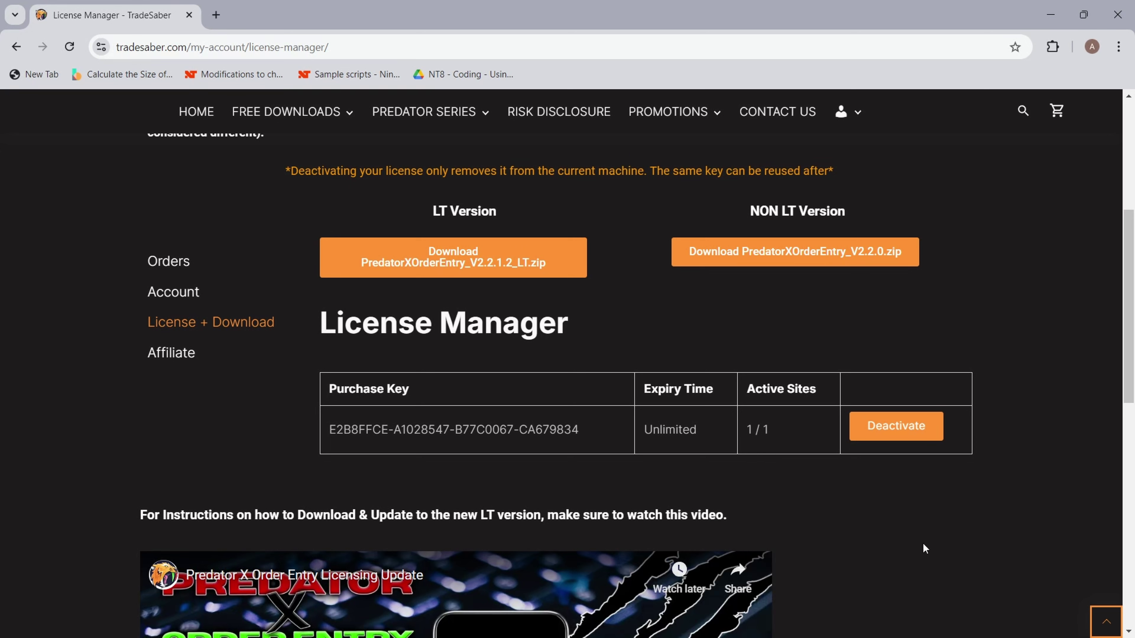